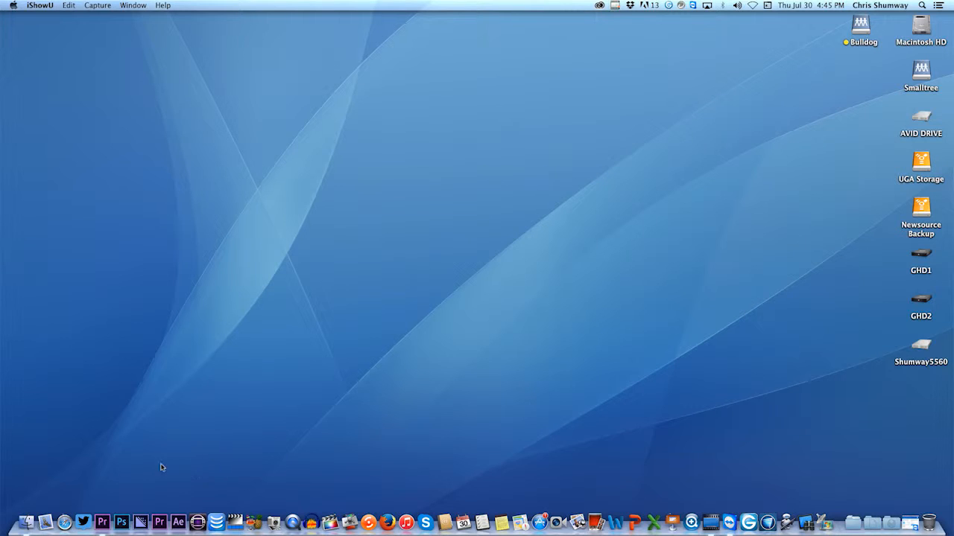
- Launch Adobe Premiere Pro CC 2015 and open the recent project SeaWorld_2015
{"action": "left_click", "coordinate": [102, 523]}
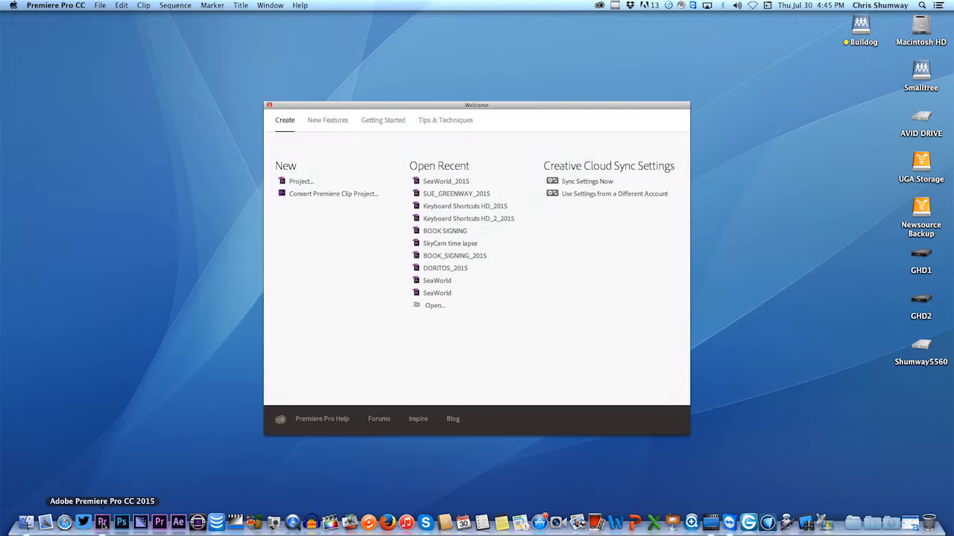
{"action": "left_click", "coordinate": [446, 181]}
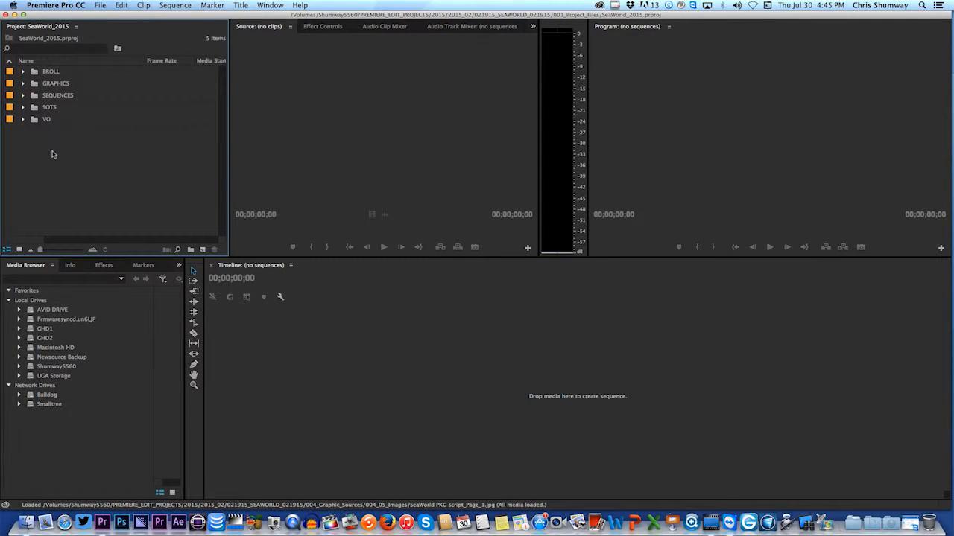
- Examine the project's BROLL, GRAPHICS and SEQUENCES bins, expanding and collapsing each one
{"action": "left_click", "coordinate": [34, 74]}
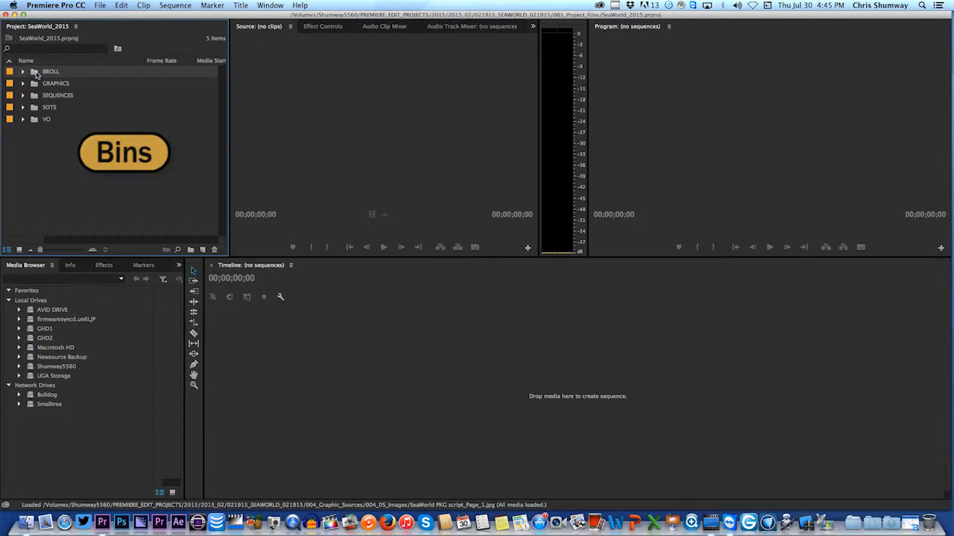
{"action": "left_click", "coordinate": [23, 73]}
{"action": "left_click", "coordinate": [23, 73]}
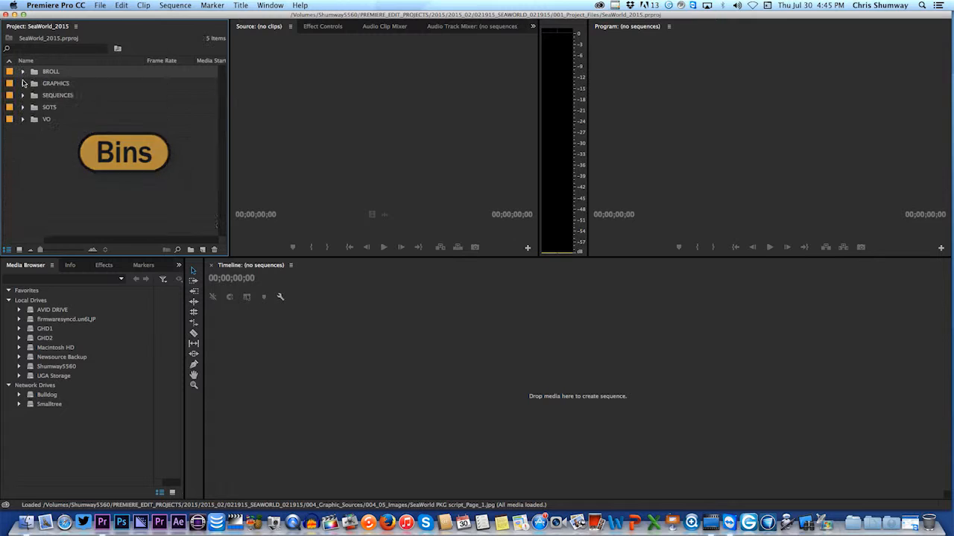
{"action": "left_click", "coordinate": [23, 83]}
{"action": "left_click", "coordinate": [23, 84]}
{"action": "left_click", "coordinate": [23, 95]}
{"action": "left_click", "coordinate": [24, 95]}
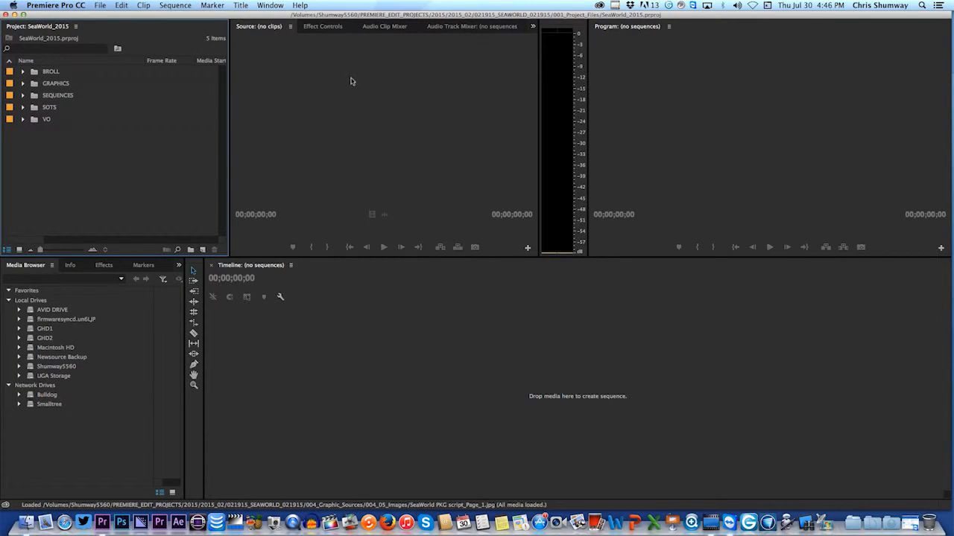
- Examine the Source monitor, audio meters, Program monitor and Timeline, activating each in turn
{"action": "left_click", "coordinate": [261, 56]}
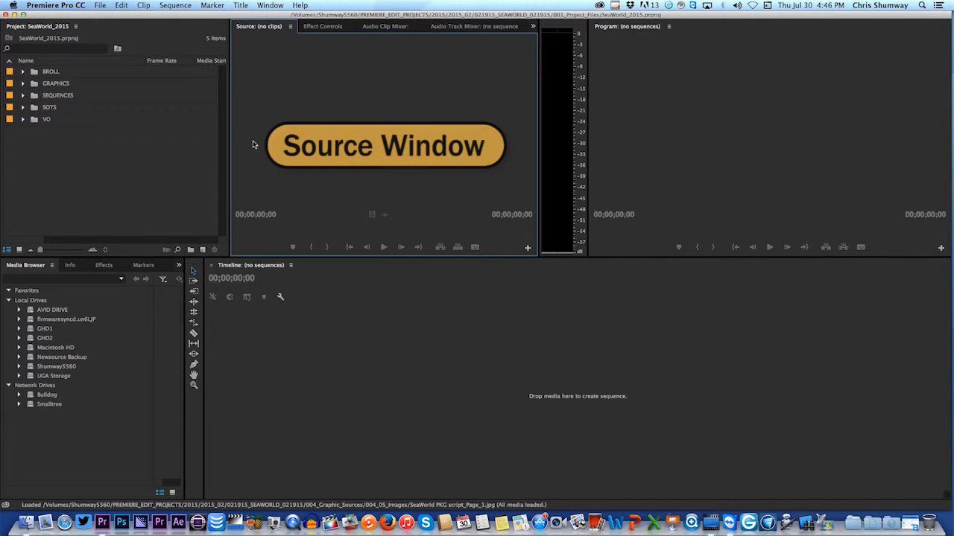
{"action": "left_click", "coordinate": [208, 160]}
{"action": "left_click", "coordinate": [298, 112]}
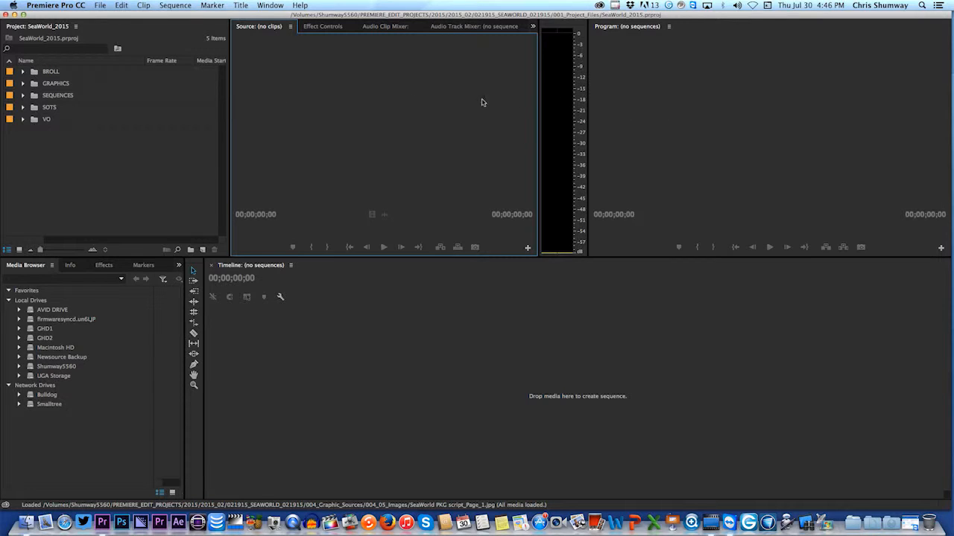
{"action": "left_click", "coordinate": [570, 102]}
{"action": "left_click", "coordinate": [483, 90]}
{"action": "left_click", "coordinate": [654, 89]}
{"action": "left_click", "coordinate": [564, 88]}
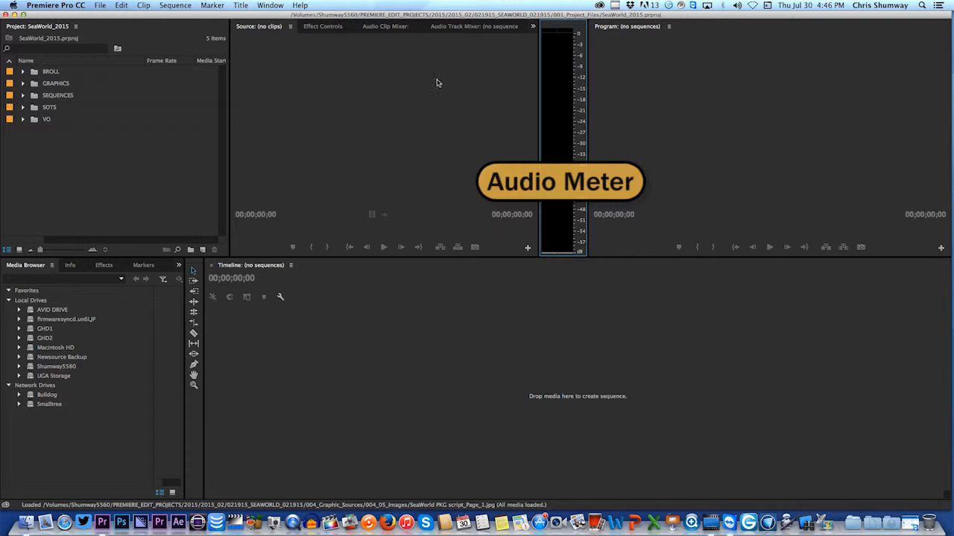
{"action": "left_click", "coordinate": [393, 138]}
{"action": "left_click", "coordinate": [631, 55]}
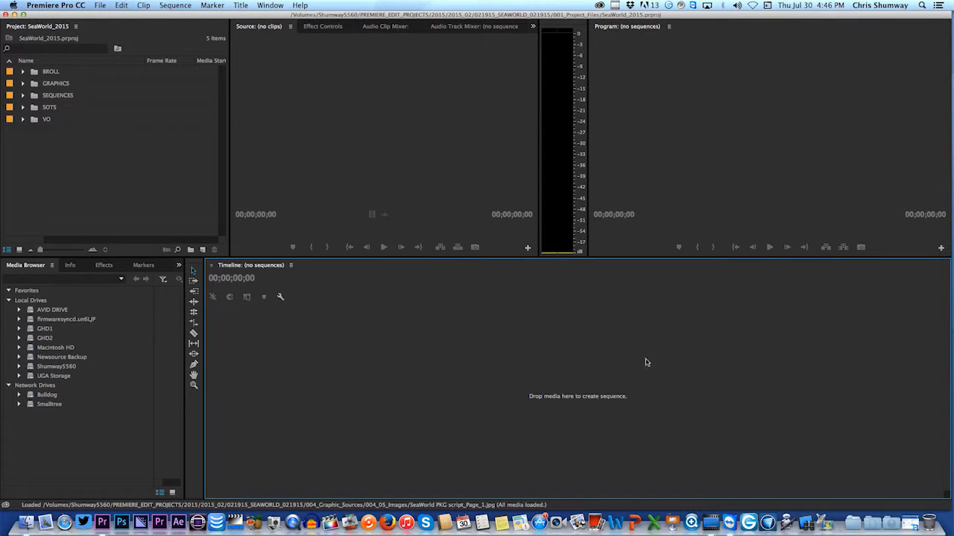
{"action": "left_click", "coordinate": [669, 93]}
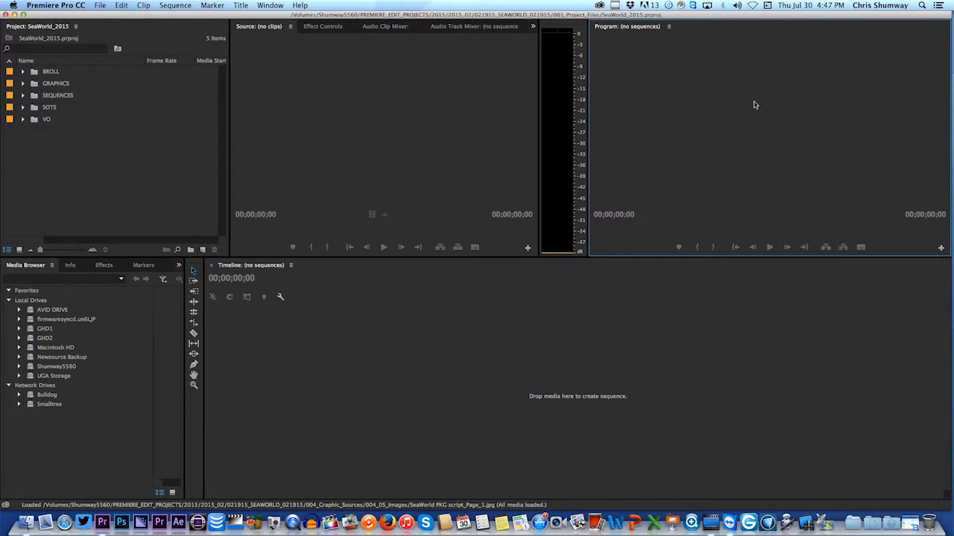
{"action": "left_click", "coordinate": [581, 368]}
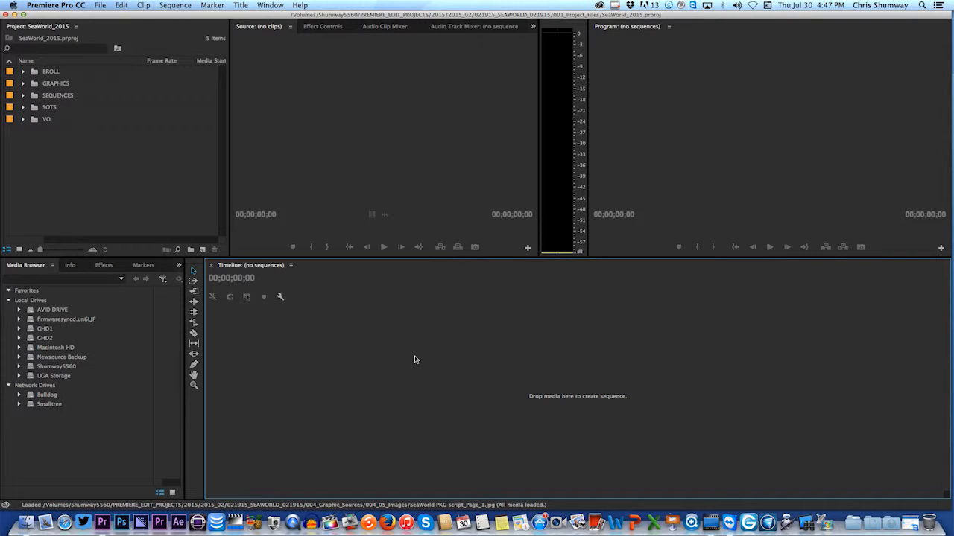
- Examine the Media Browser, Effects, Info, Markers and History panels, including the Audio Effects folder, and return to the Media Browser
{"action": "left_click", "coordinate": [135, 387]}
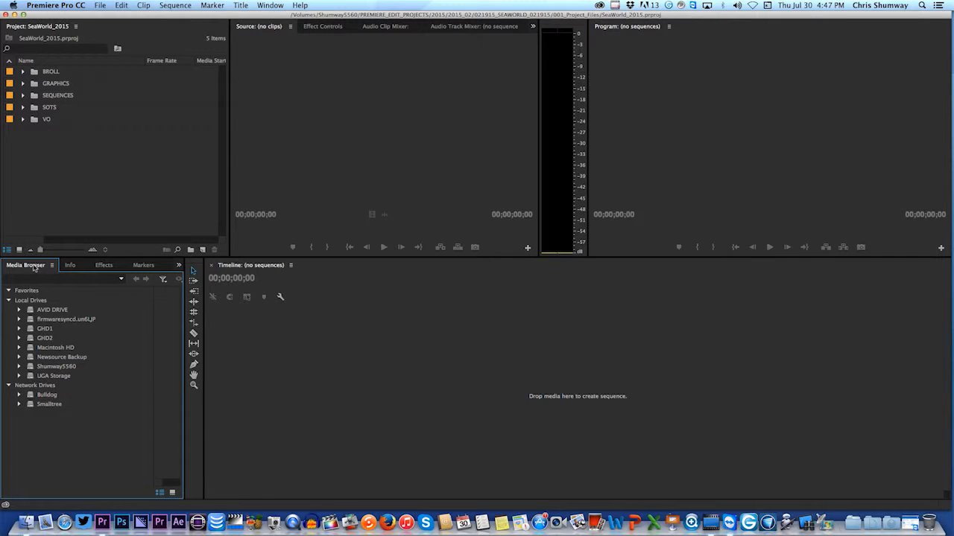
{"action": "left_click", "coordinate": [102, 266]}
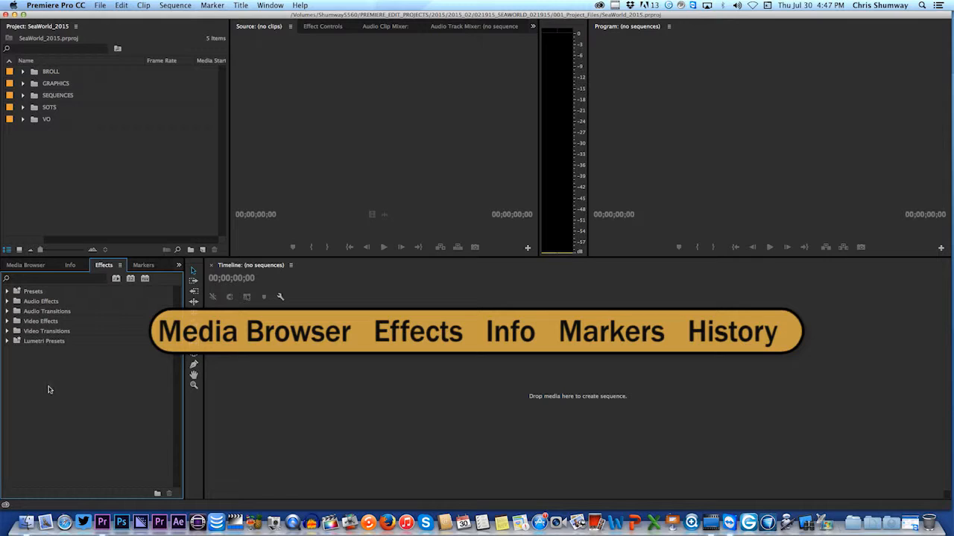
{"action": "left_click", "coordinate": [7, 302]}
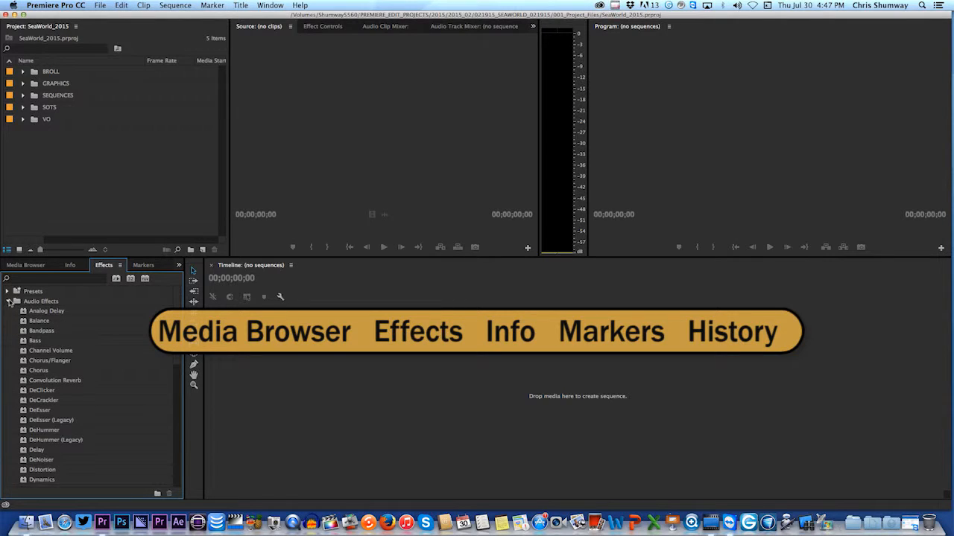
{"action": "left_click", "coordinate": [9, 302]}
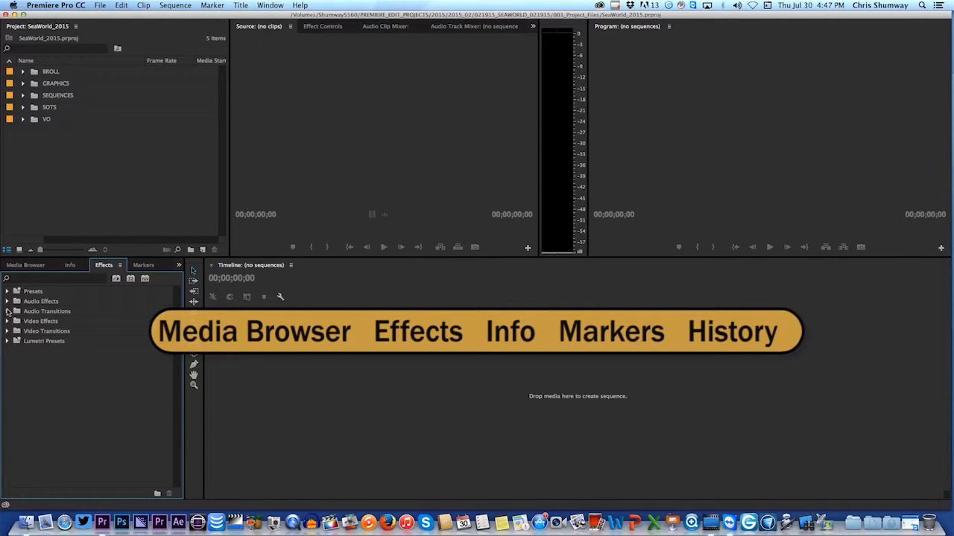
{"action": "left_click", "coordinate": [68, 266]}
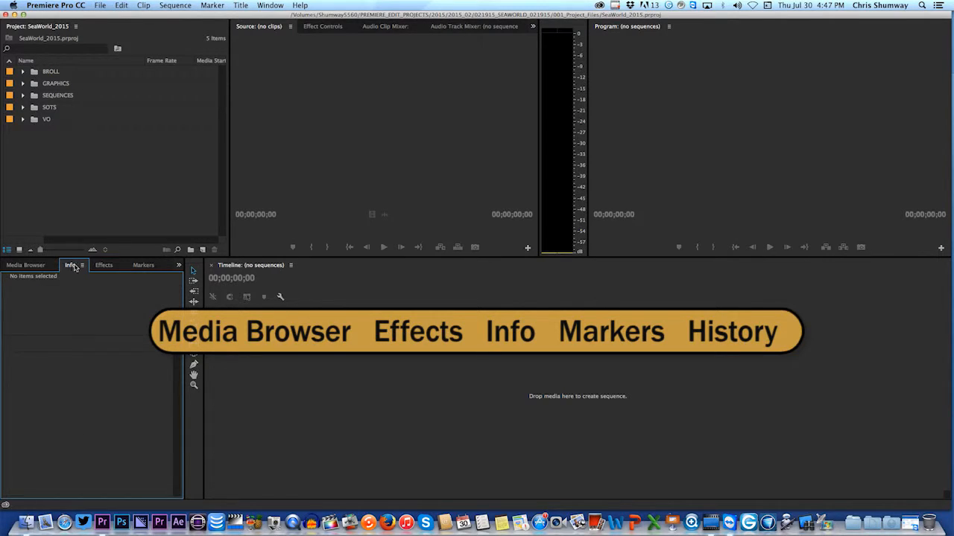
{"action": "left_click", "coordinate": [142, 268]}
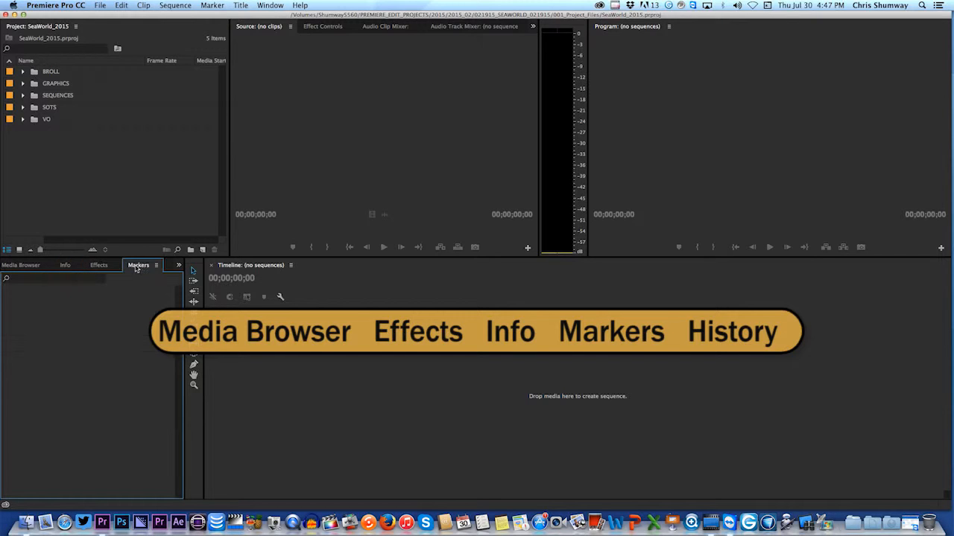
{"action": "left_click", "coordinate": [179, 266]}
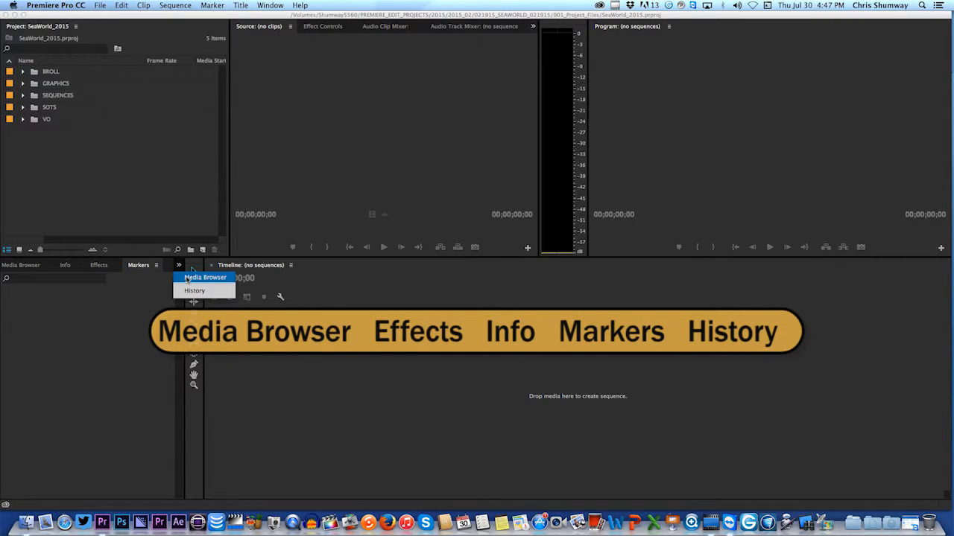
{"action": "left_click", "coordinate": [195, 291]}
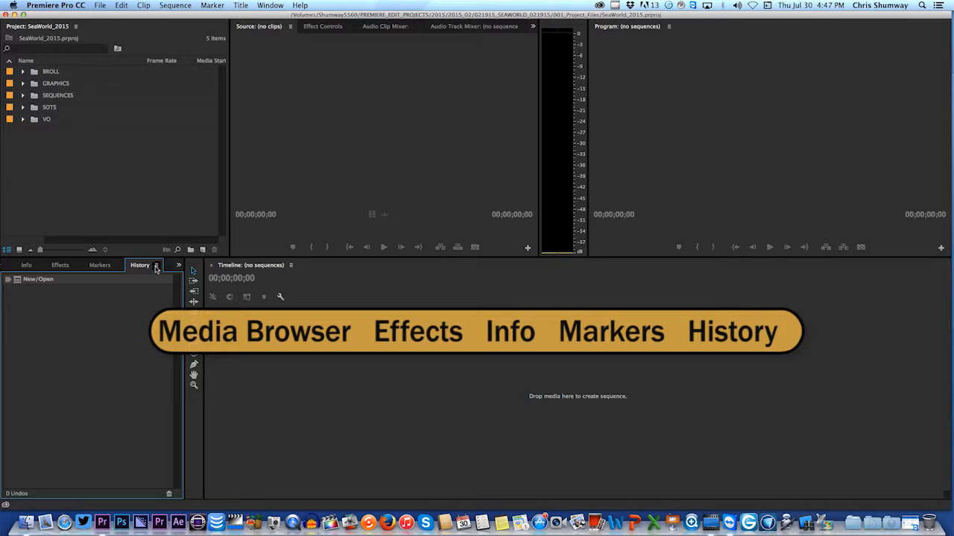
{"action": "left_click", "coordinate": [4, 266]}
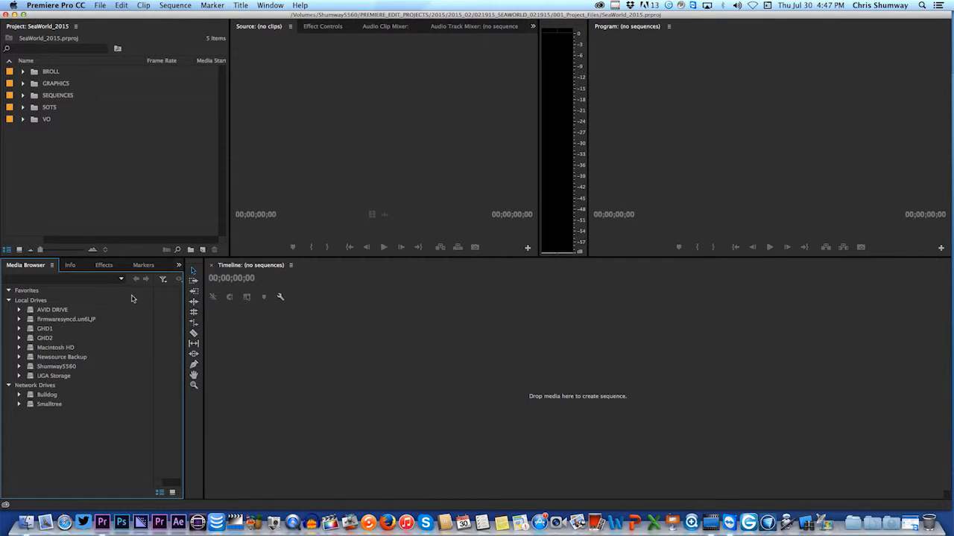
- Examine the Tools panel alongside the neighbouring Project, Media Browser and Timeline panels
{"action": "left_click", "coordinate": [94, 181]}
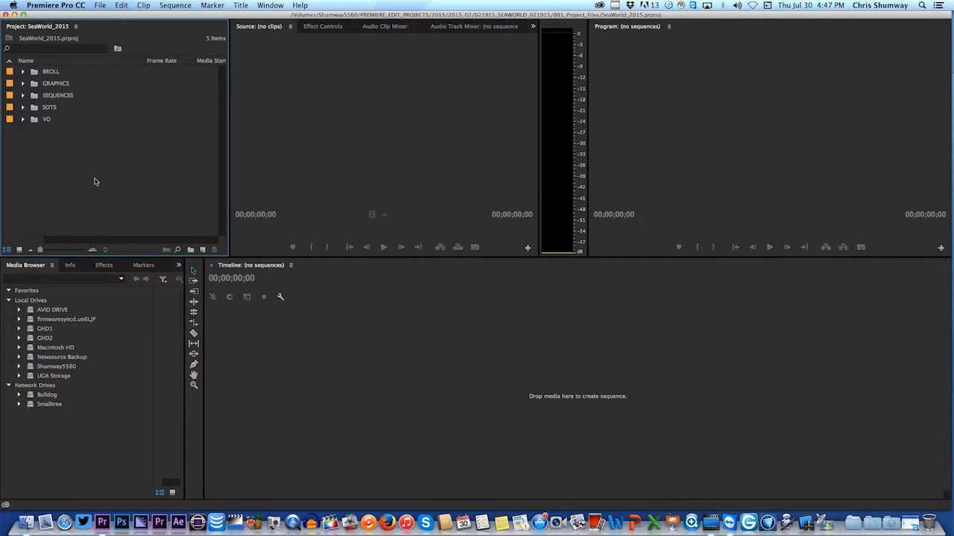
{"action": "left_click", "coordinate": [170, 328]}
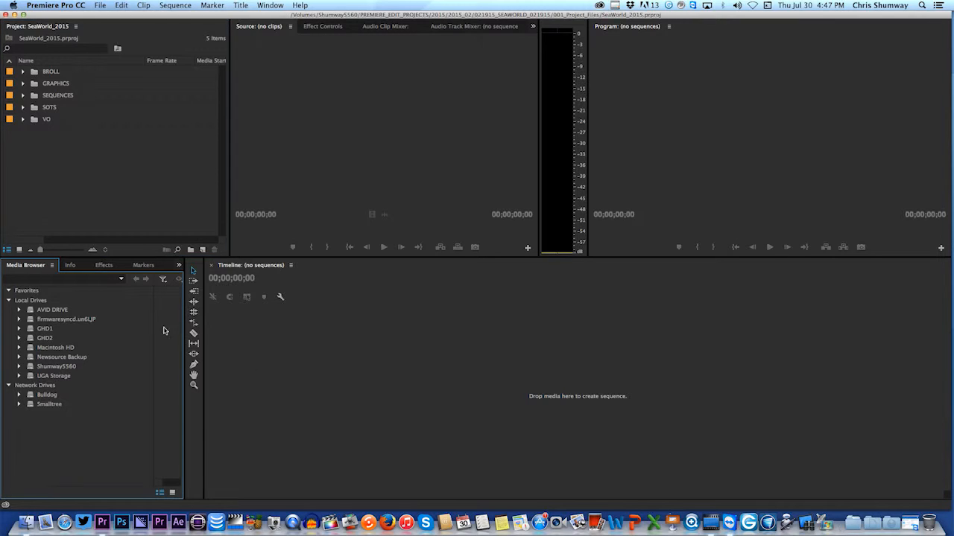
{"action": "left_click", "coordinate": [196, 270]}
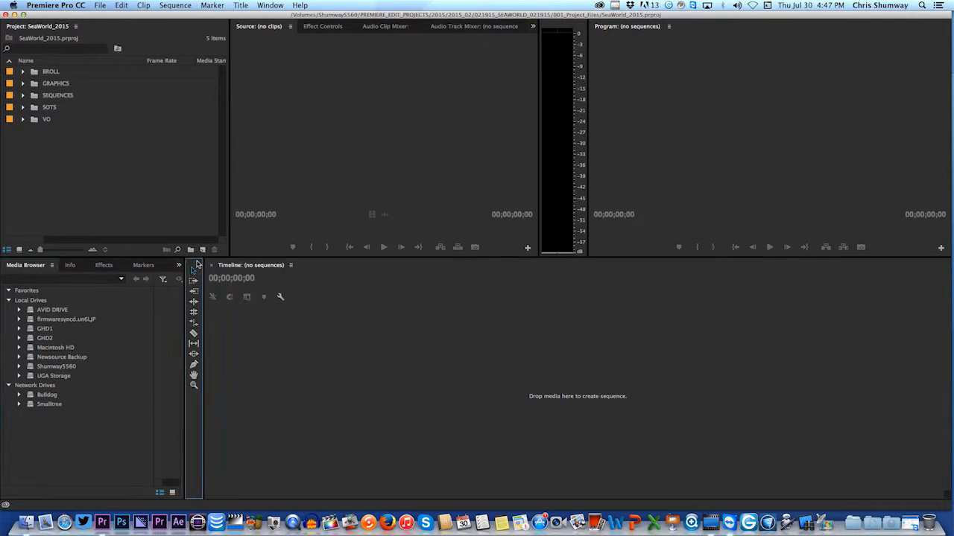
{"action": "left_click", "coordinate": [157, 332]}
{"action": "left_click", "coordinate": [219, 321]}
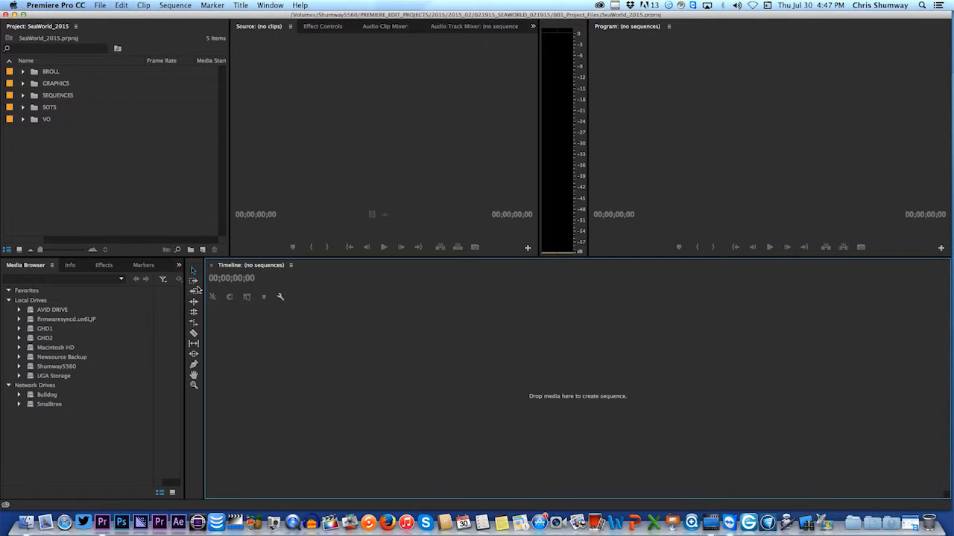
{"action": "left_click", "coordinate": [193, 269]}
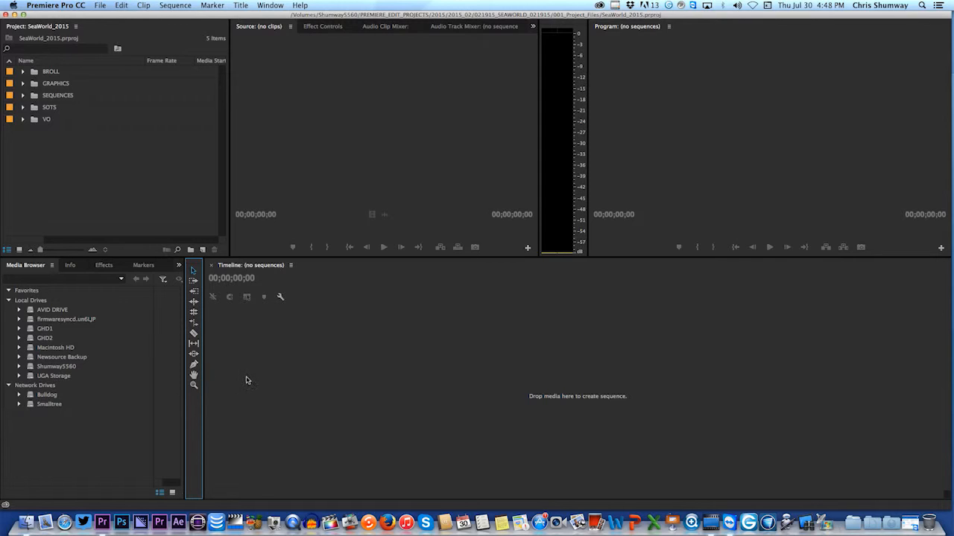
{"action": "left_click", "coordinate": [73, 167]}
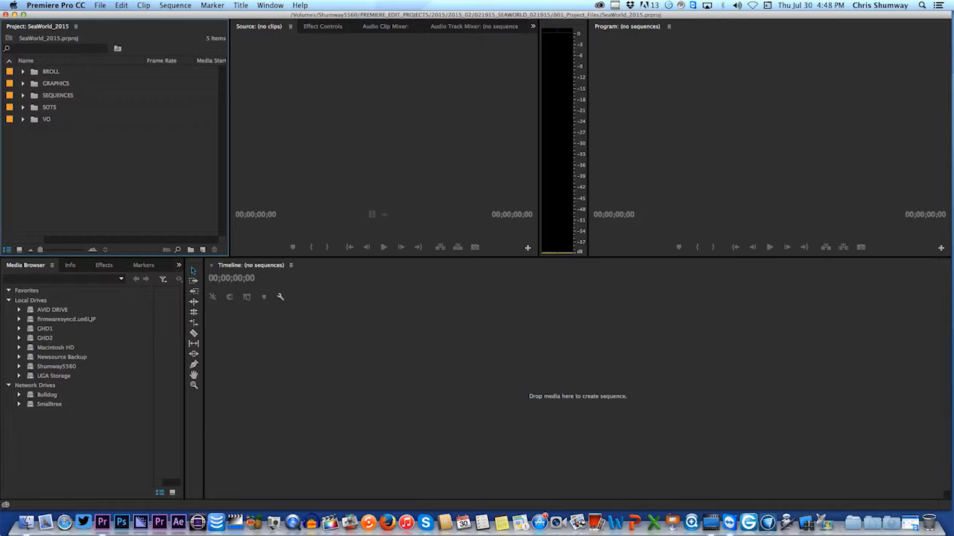
{"action": "left_click", "coordinate": [268, 7]}
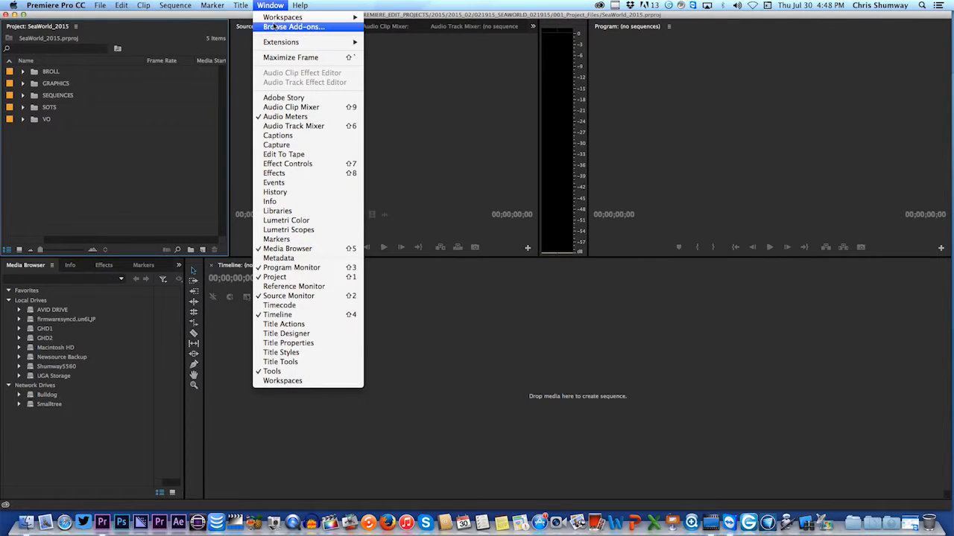
{"action": "mouse_move", "coordinate": [277, 21]}
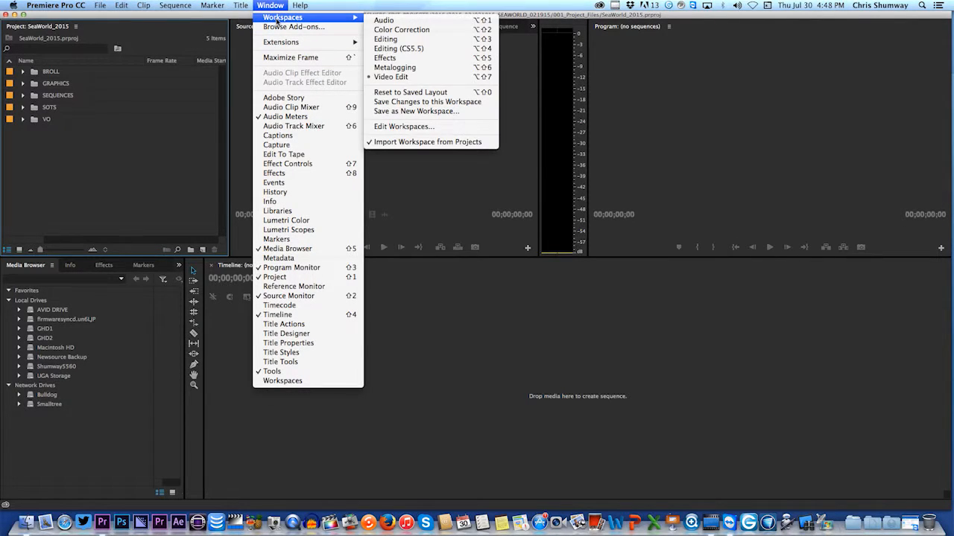
{"action": "left_click", "coordinate": [462, 133]}
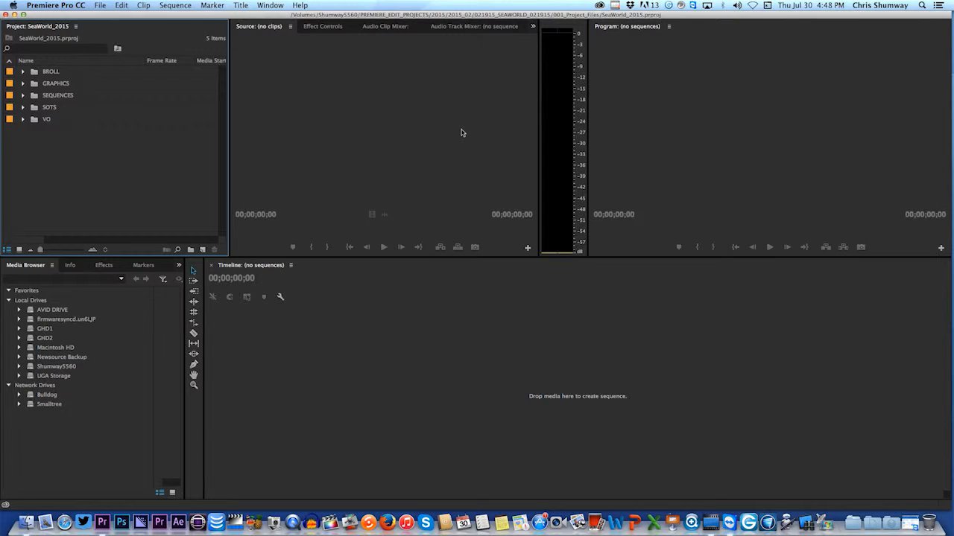
{"action": "left_click", "coordinate": [275, 5]}
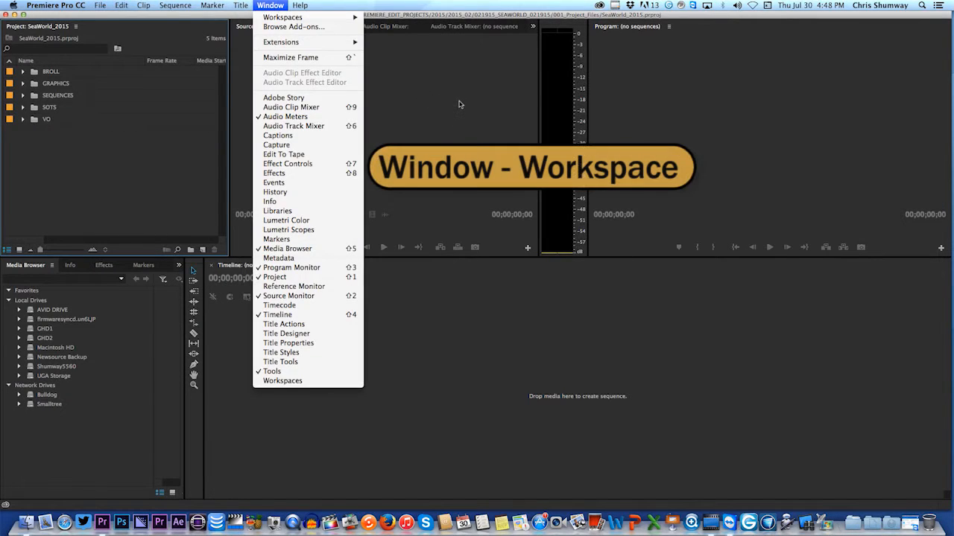
{"action": "left_click", "coordinate": [280, 9]}
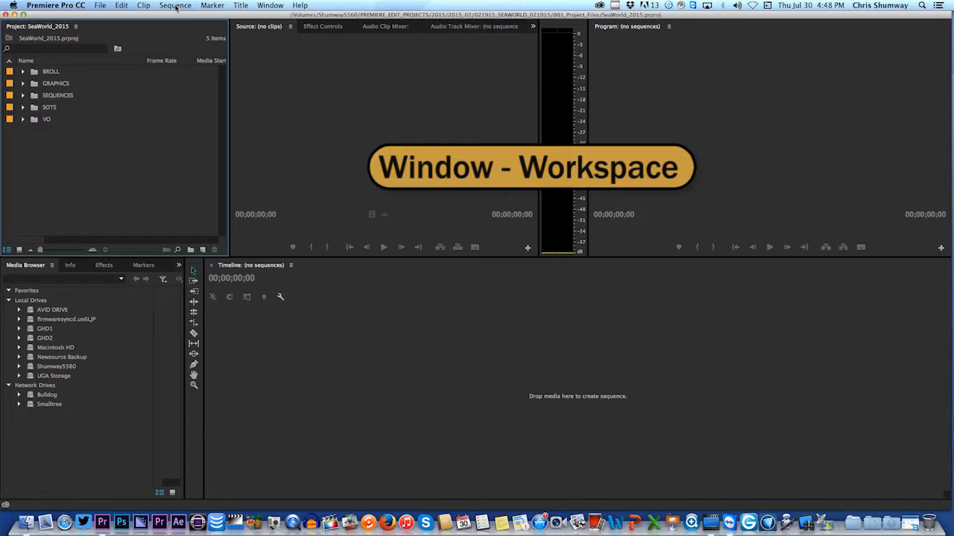
- Switch the layout to the Audio workspace
{"action": "left_click", "coordinate": [266, 7]}
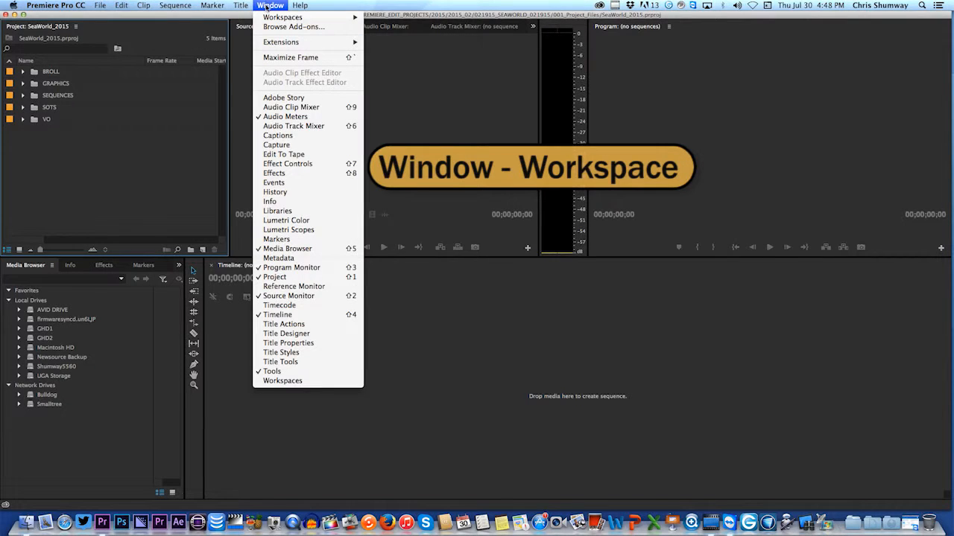
{"action": "mouse_move", "coordinate": [290, 19]}
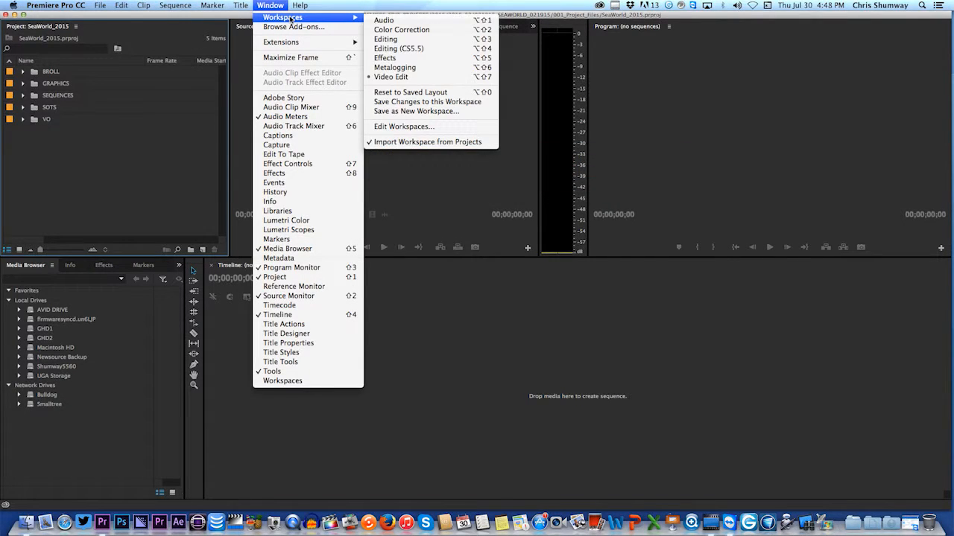
{"action": "left_click", "coordinate": [384, 20]}
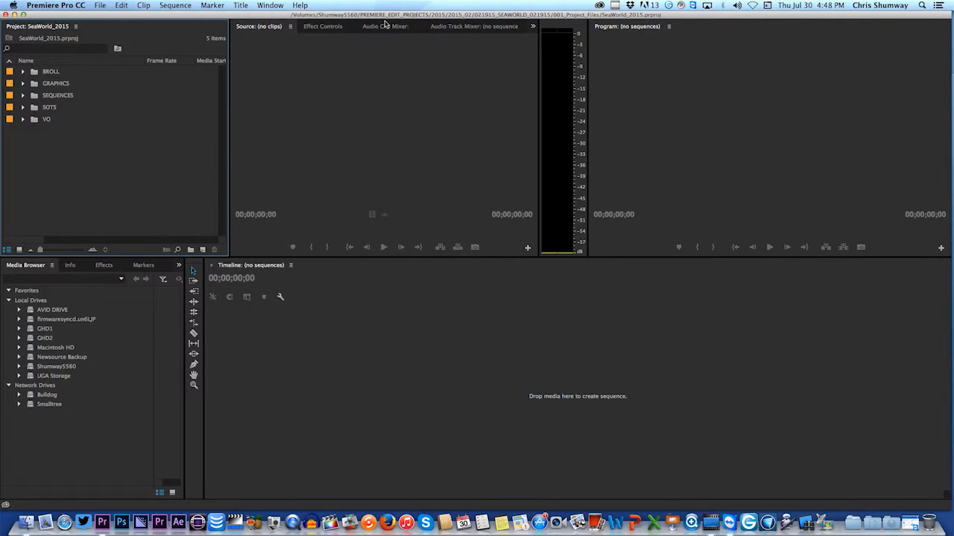
- Switch the layout to the Color Correction workspace and from there to the Editing workspace
{"action": "left_click", "coordinate": [281, 7]}
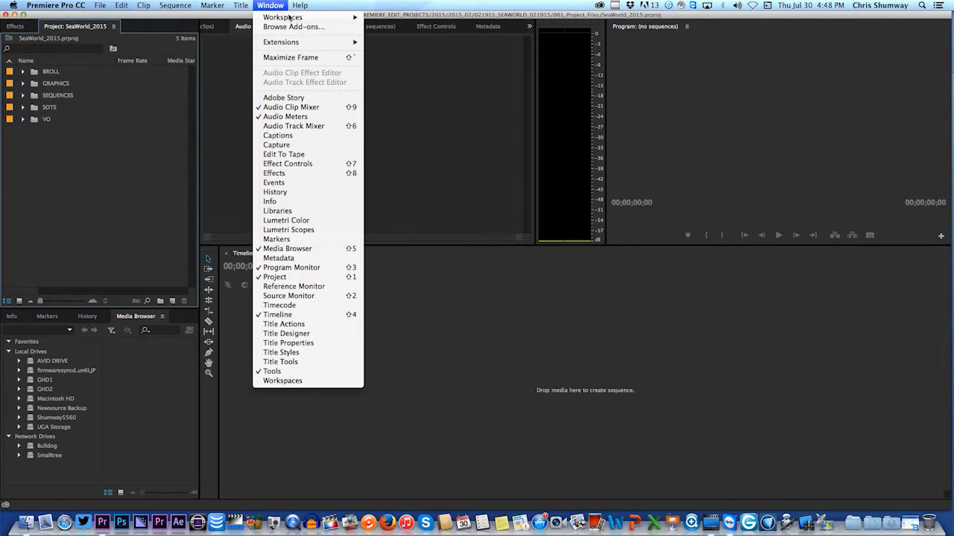
{"action": "mouse_move", "coordinate": [307, 18]}
{"action": "left_click", "coordinate": [401, 30]}
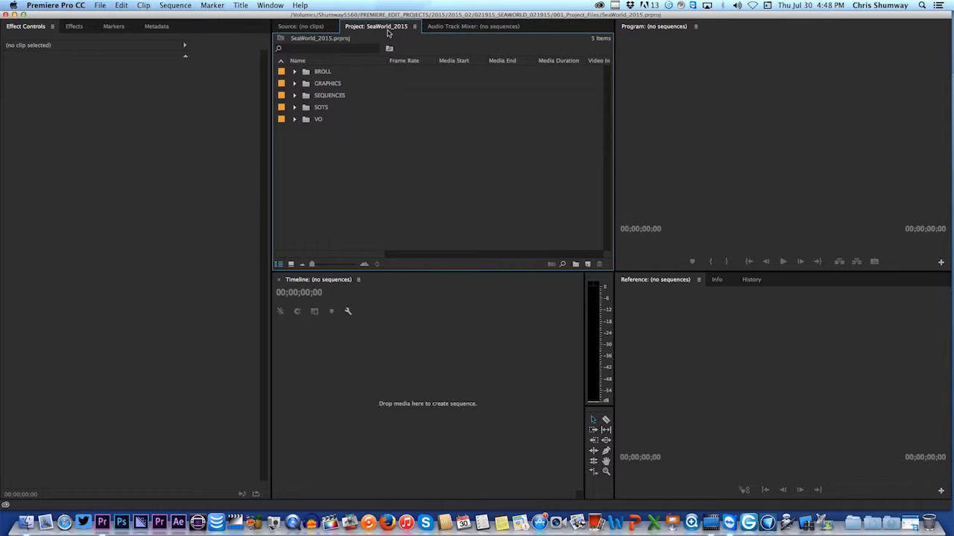
{"action": "left_click", "coordinate": [271, 6]}
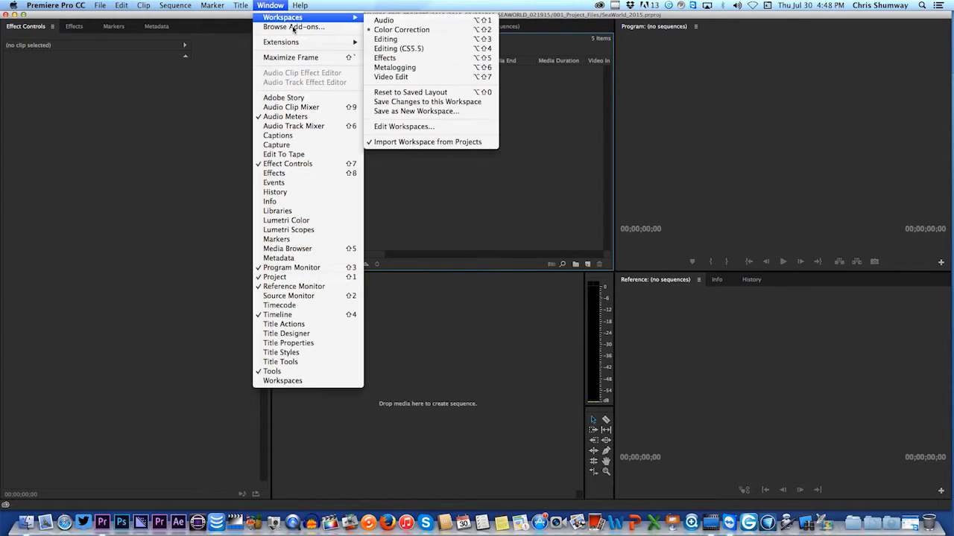
{"action": "mouse_move", "coordinate": [298, 17]}
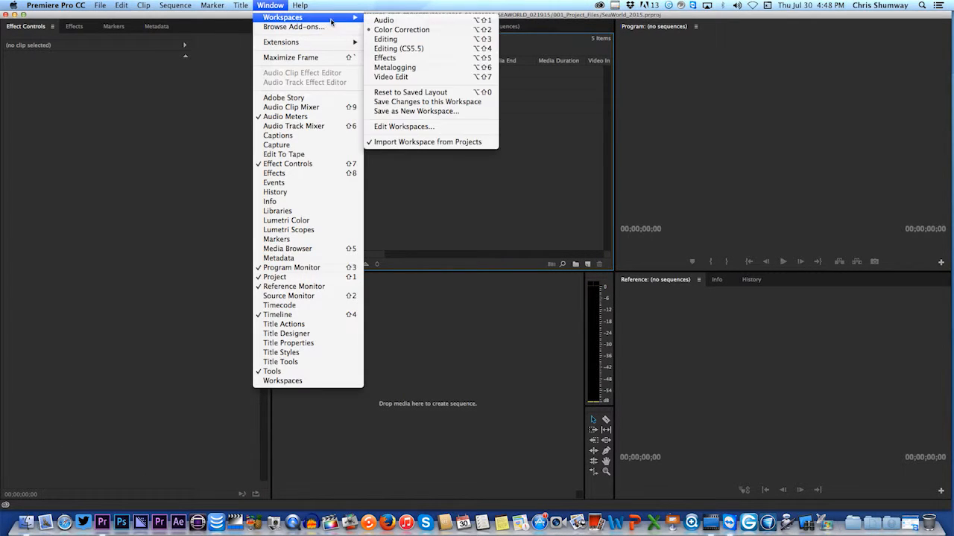
{"action": "left_click", "coordinate": [382, 40]}
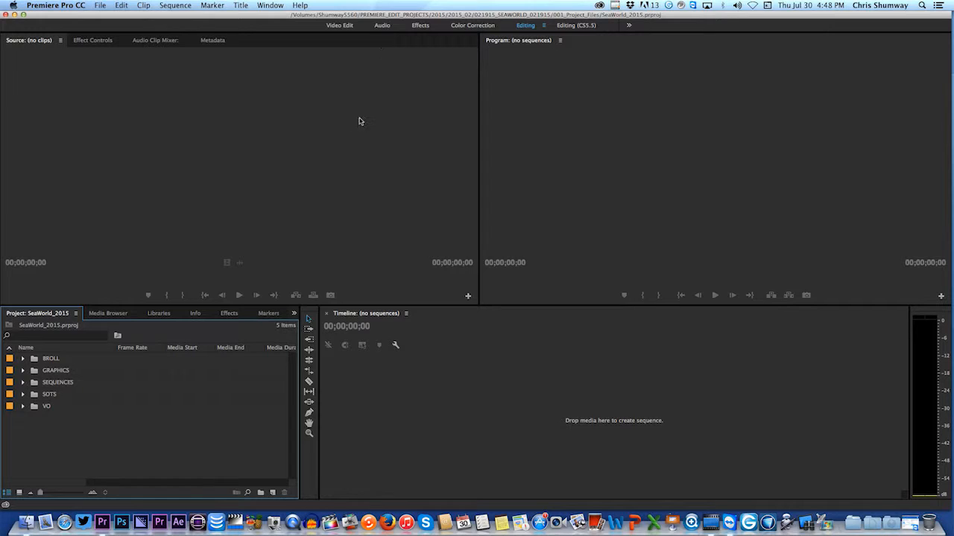
- Switch the layout to the Video Edit workspace
{"action": "left_click", "coordinate": [271, 6]}
{"action": "mouse_move", "coordinate": [301, 18]}
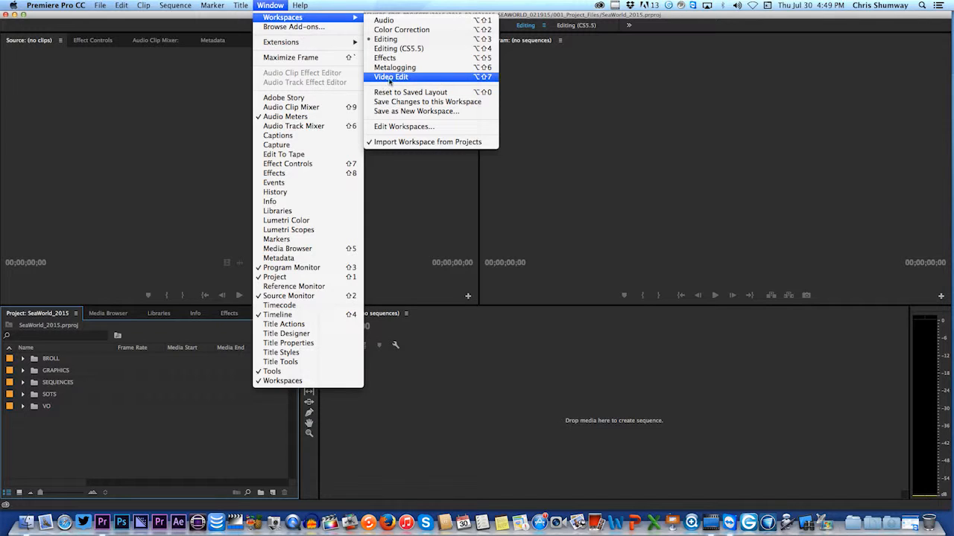
{"action": "left_click", "coordinate": [387, 78]}
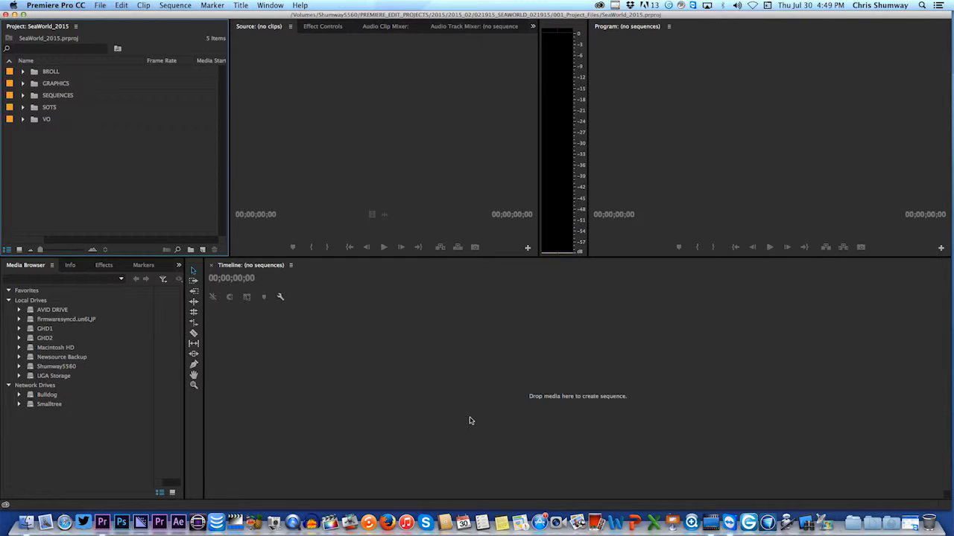
- Examine the list of workspaces and available panels, selecting the already open Project panel
{"action": "left_click", "coordinate": [280, 7]}
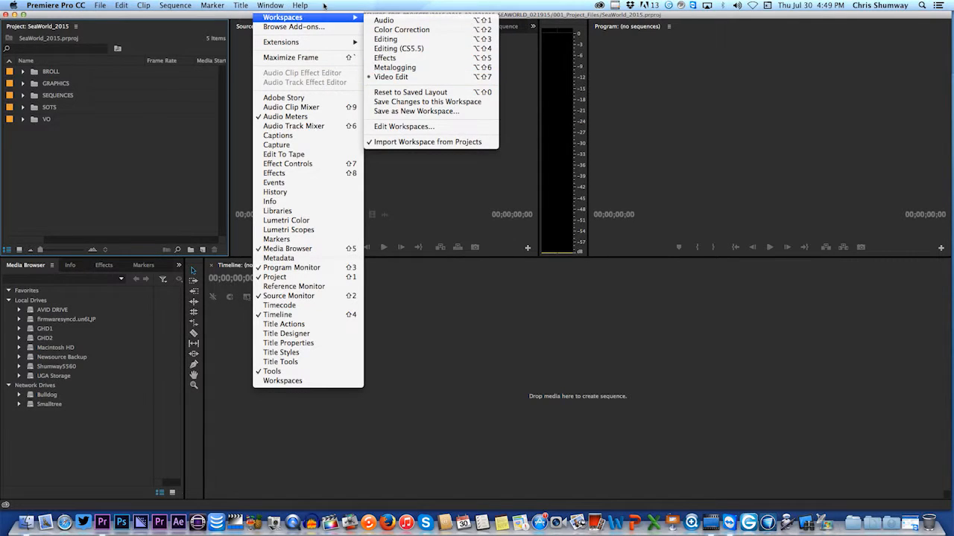
{"action": "left_click", "coordinate": [271, 6]}
{"action": "left_click", "coordinate": [276, 6]}
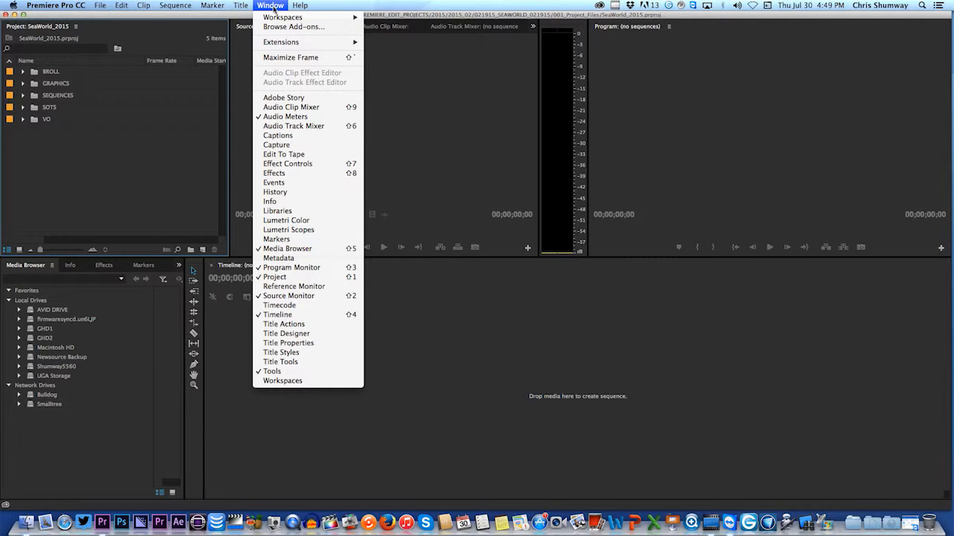
{"action": "left_click", "coordinate": [274, 277]}
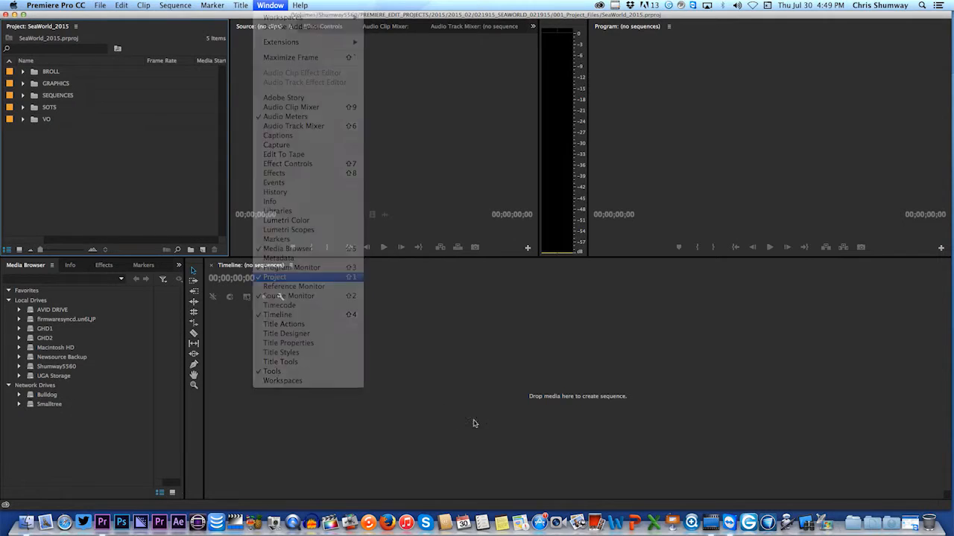
{"action": "left_click", "coordinate": [276, 6]}
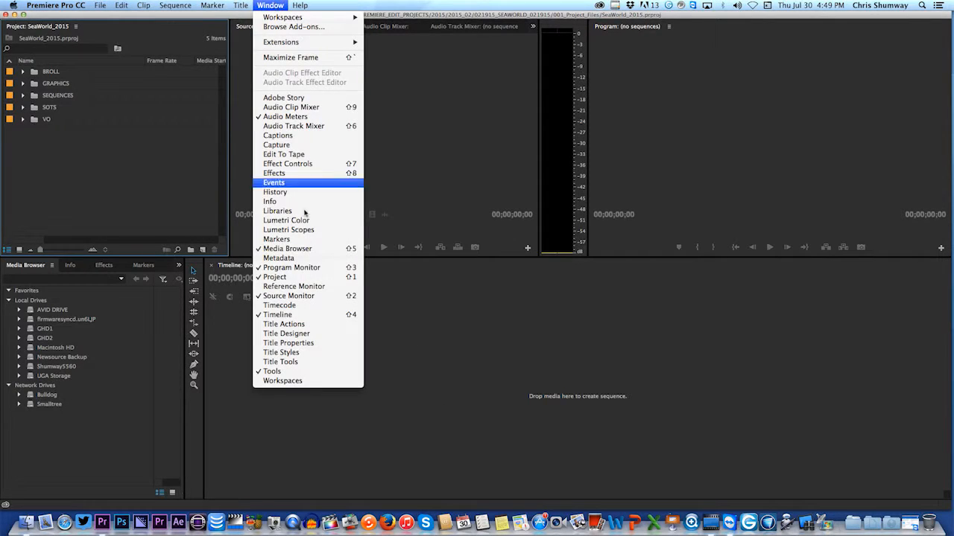
{"action": "left_click", "coordinate": [270, 278]}
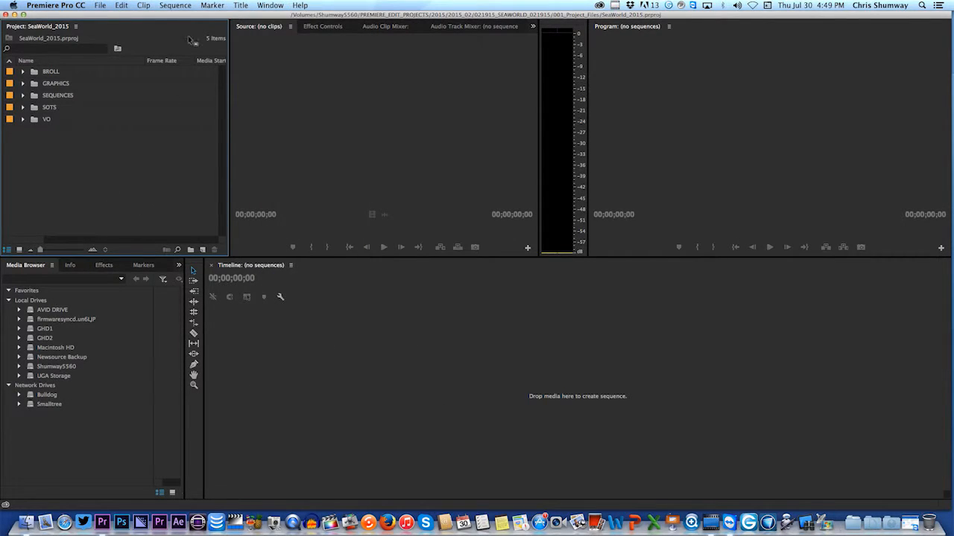
- Close the Project panel and restore it to the layout
{"action": "left_click", "coordinate": [76, 27]}
{"action": "left_click", "coordinate": [84, 35]}
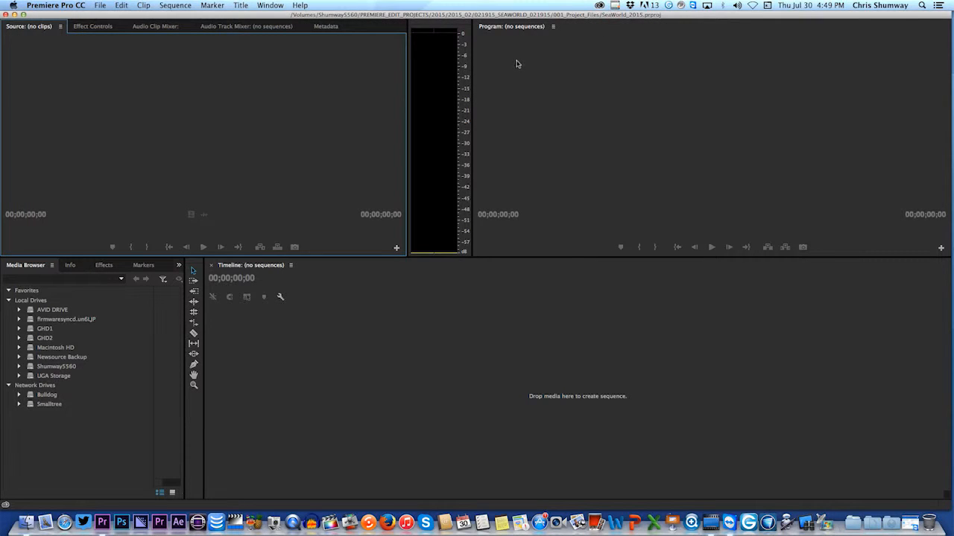
{"action": "left_click", "coordinate": [269, 5]}
{"action": "mouse_move", "coordinate": [280, 19]}
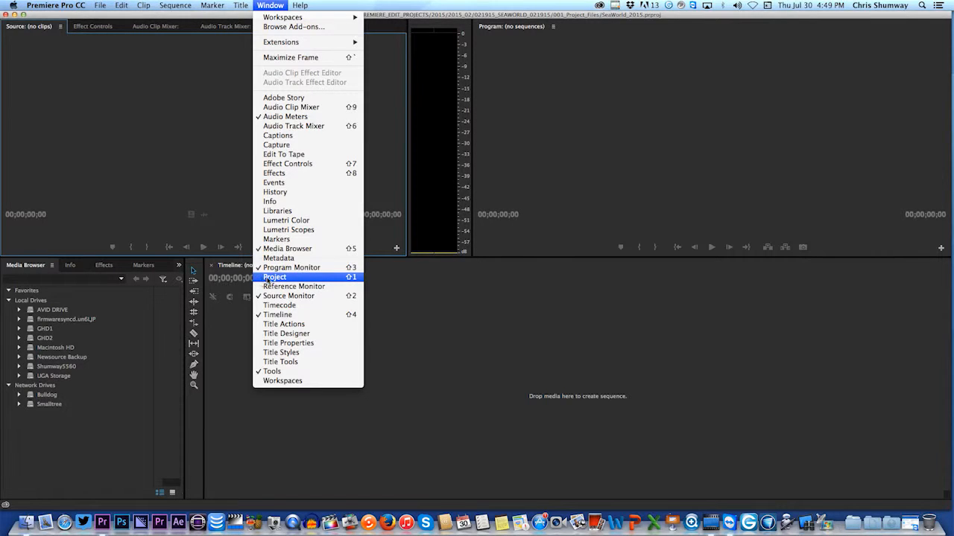
{"action": "left_click", "coordinate": [267, 280]}
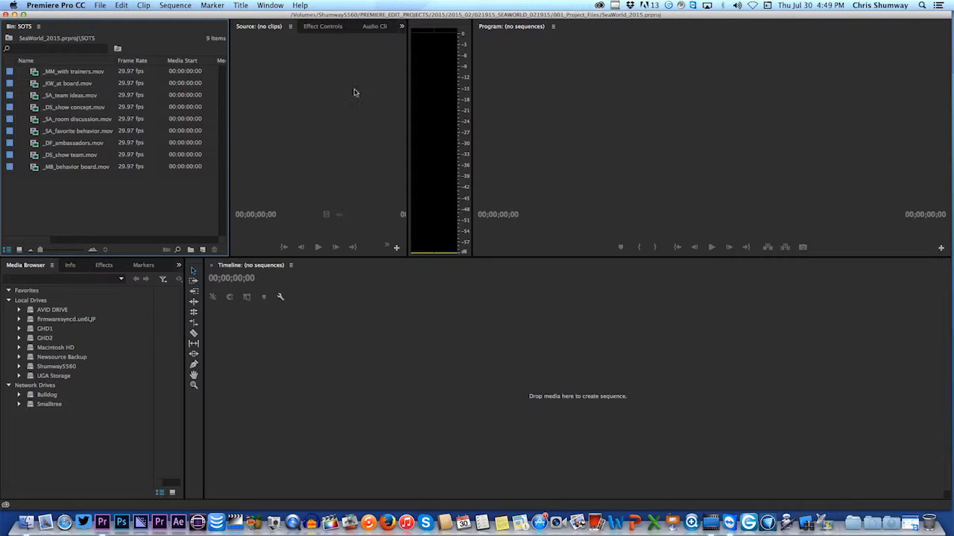
- Widen the Source monitor area and return from the SOTS bin to the project's top level with SOTS collapsed
{"action": "left_click_drag", "start_coordinate": [409, 94], "coordinate": [572, 90]}
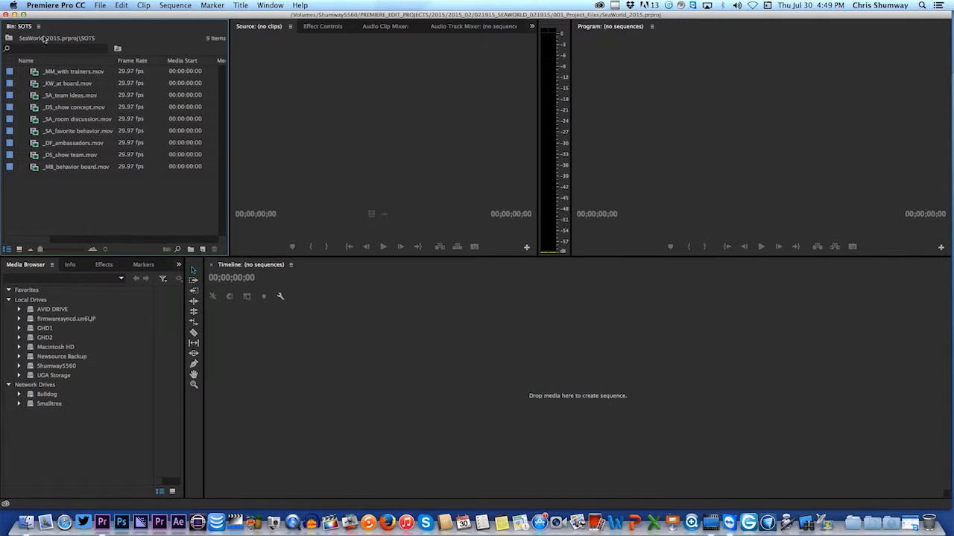
{"action": "left_click", "coordinate": [9, 38]}
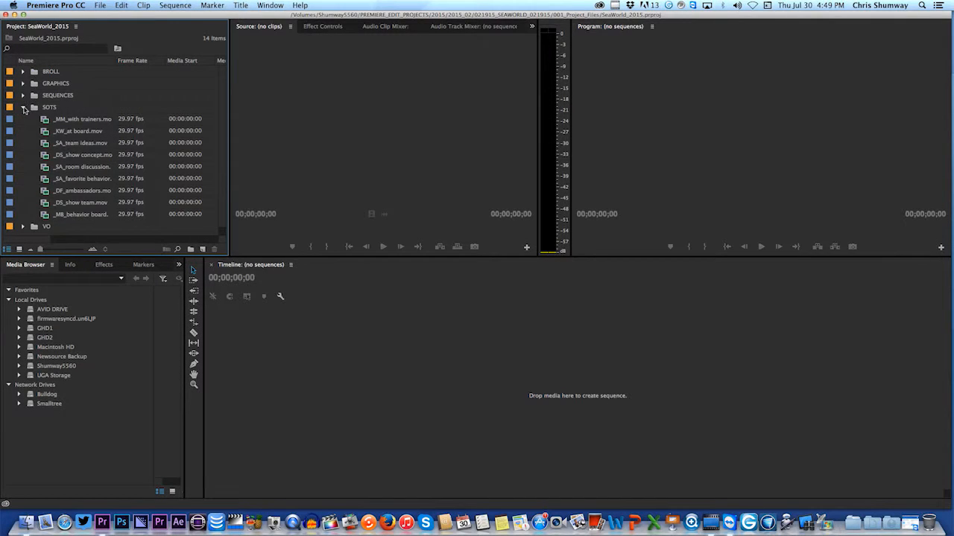
{"action": "left_click", "coordinate": [23, 109]}
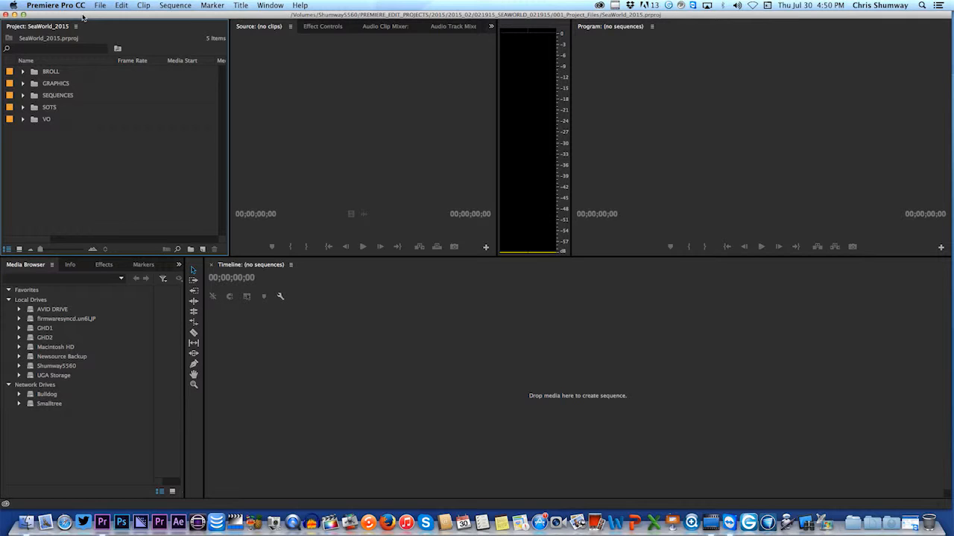
- Open the BROLL bin in a separate tab and close that tab again
{"action": "double_click", "coordinate": [34, 76]}
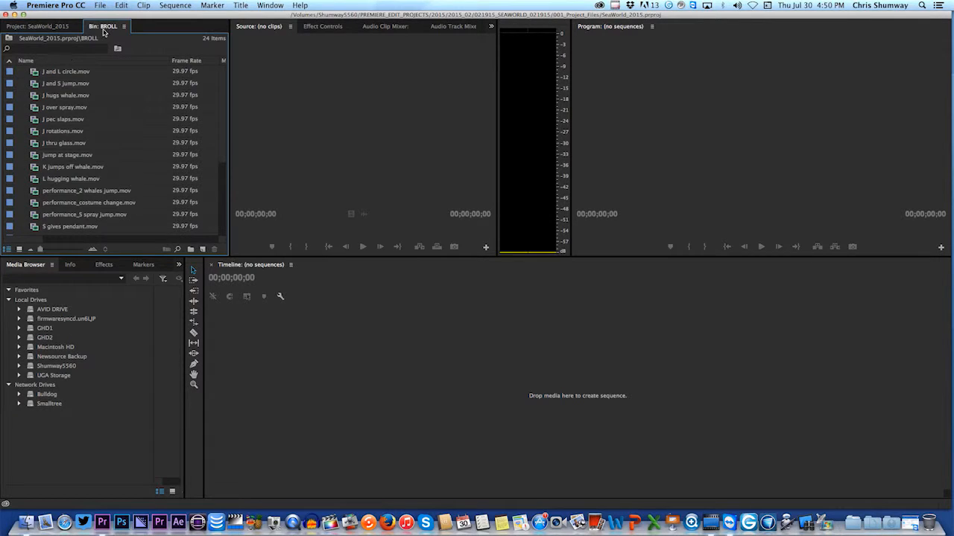
{"action": "left_click", "coordinate": [124, 26]}
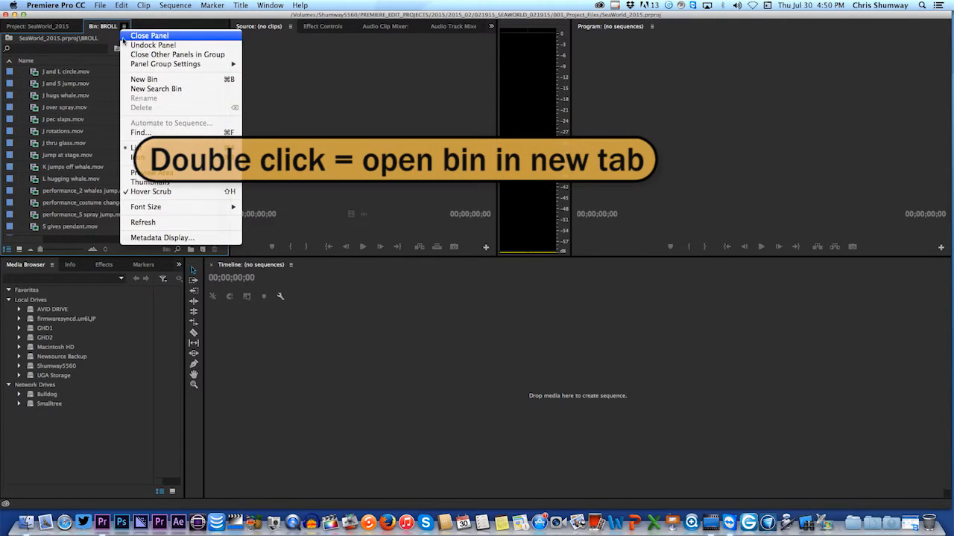
{"action": "left_click", "coordinate": [141, 32]}
- Expand the BROLL bin inside the Project panel and look through its clips
{"action": "left_click", "coordinate": [23, 73]}
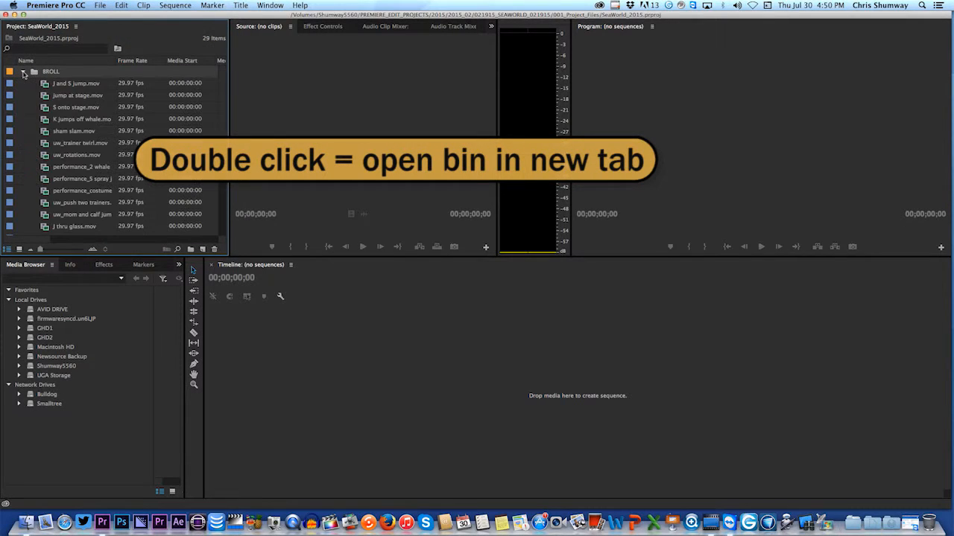
{"action": "scroll", "coordinate": [52, 104], "scroll_direction": "down", "scroll_amount": 5}
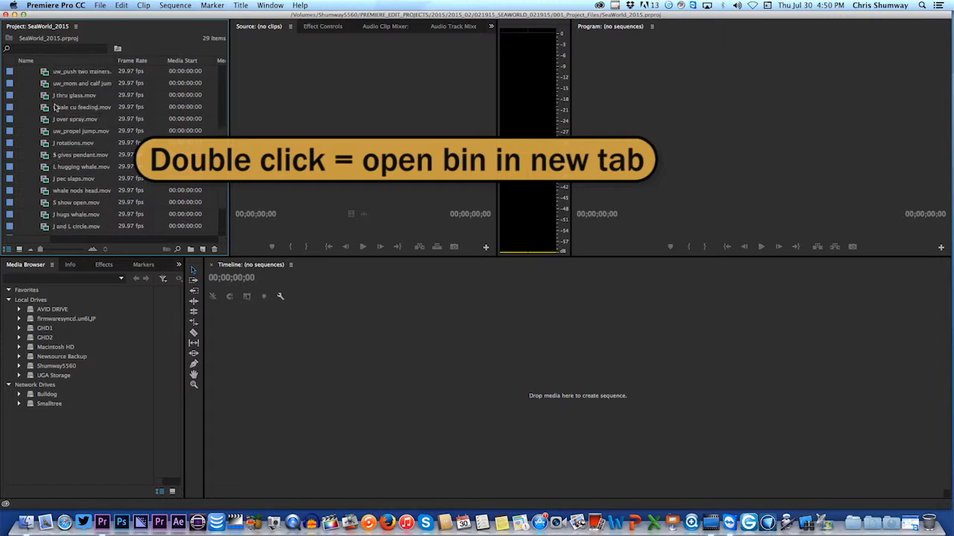
{"action": "scroll", "coordinate": [55, 108], "scroll_direction": "up", "scroll_amount": 5}
- Open the BROLL bin in its own tab and collapse its contents in the Project panel
{"action": "double_click", "coordinate": [35, 72]}
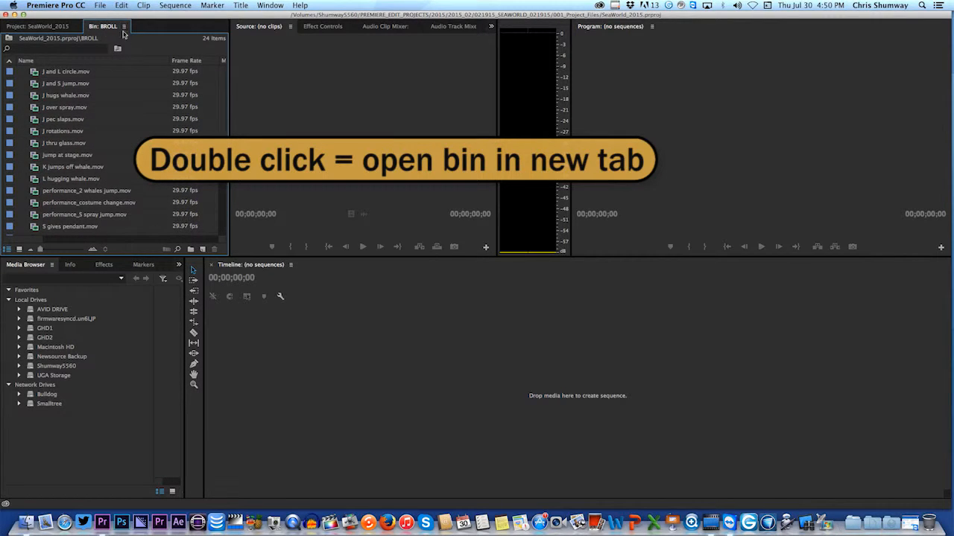
{"action": "left_click", "coordinate": [54, 28]}
{"action": "left_click", "coordinate": [23, 72]}
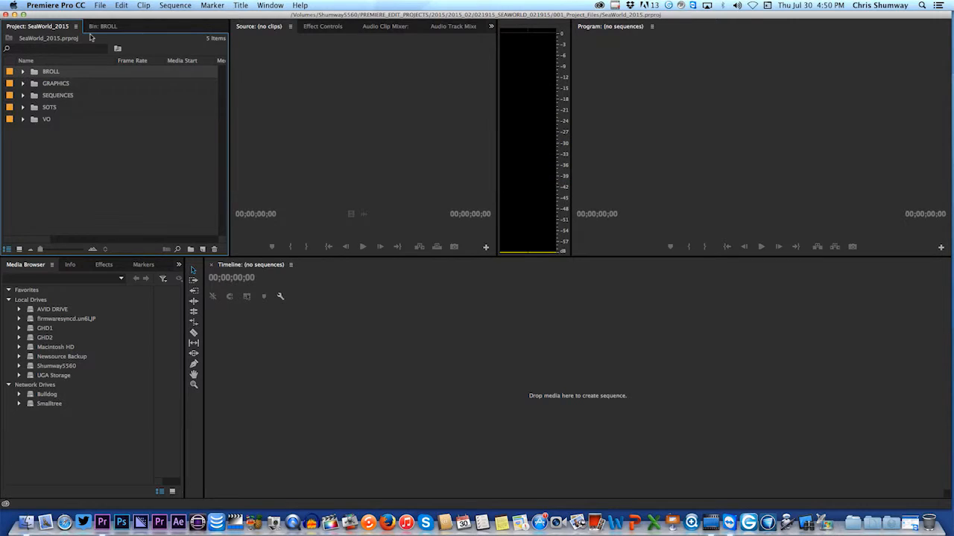
- Check the BROLL tab and open the SOTS bin from the Project panel in another tab
{"action": "left_click", "coordinate": [105, 26]}
{"action": "left_click", "coordinate": [67, 28]}
{"action": "double_click", "coordinate": [54, 105]}
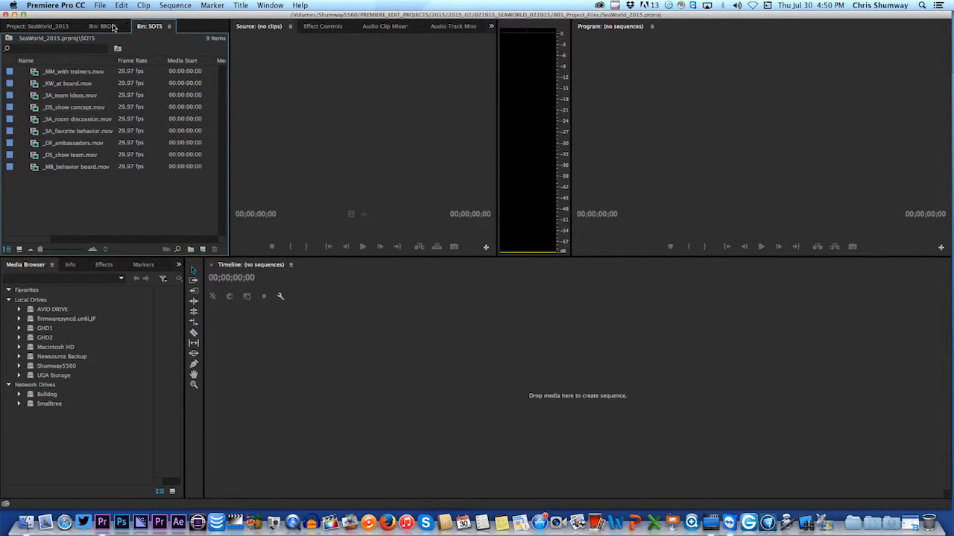
- Switch among the Project, BROLL and SOTS tabs and browse the clips in the BROLL bin
{"action": "left_click", "coordinate": [105, 28]}
{"action": "left_click", "coordinate": [42, 27]}
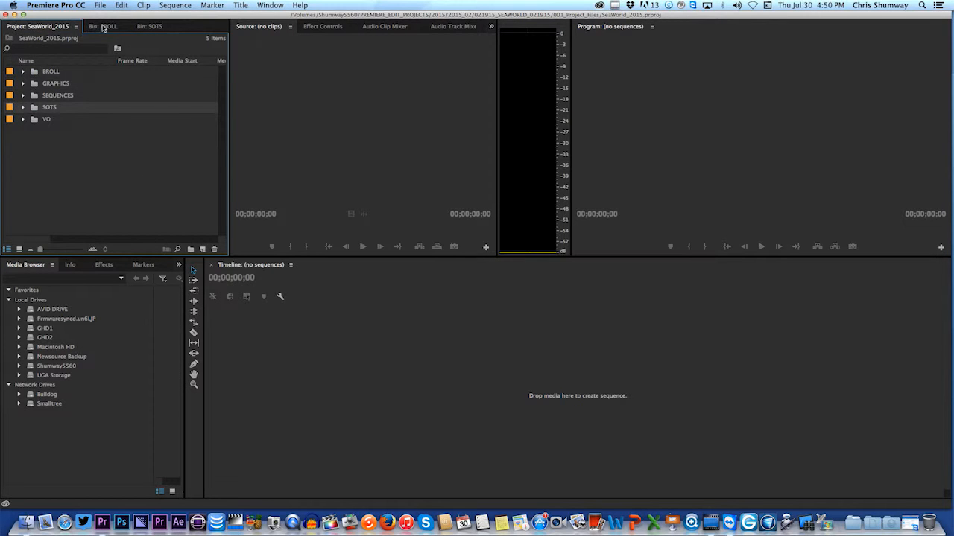
{"action": "left_click", "coordinate": [105, 27]}
{"action": "left_click", "coordinate": [153, 27]}
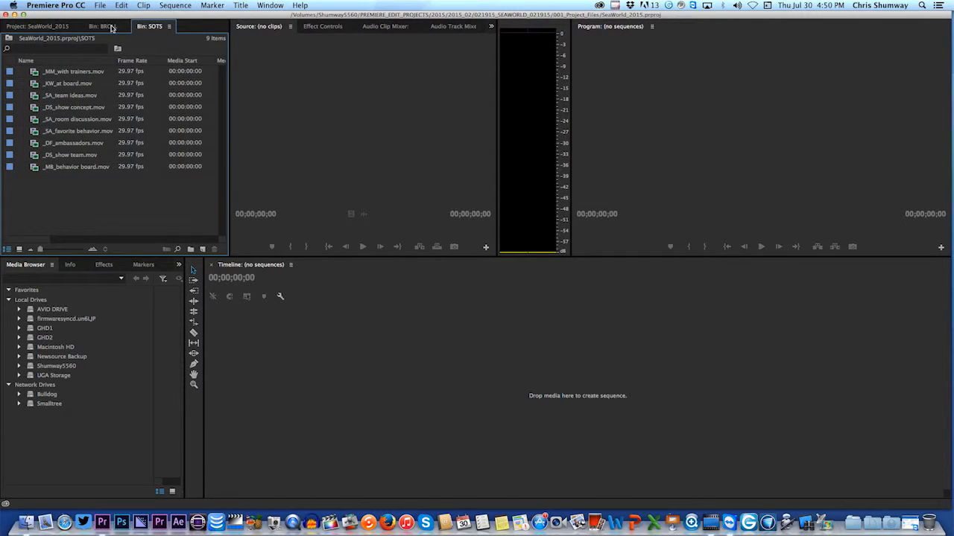
{"action": "left_click", "coordinate": [110, 28]}
{"action": "scroll", "coordinate": [49, 76], "scroll_direction": "down", "scroll_amount": 5}
{"action": "scroll", "coordinate": [72, 119], "scroll_direction": "up", "scroll_amount": 5}
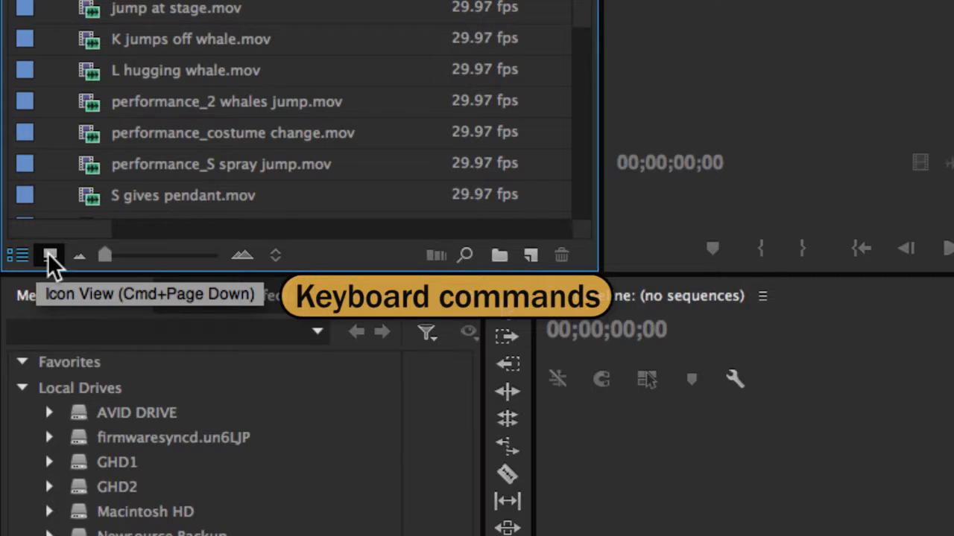
- Alternate the BROLL bin between icon view and list view, leaving it in icon view
{"action": "key", "text": "super+Page_Down"}
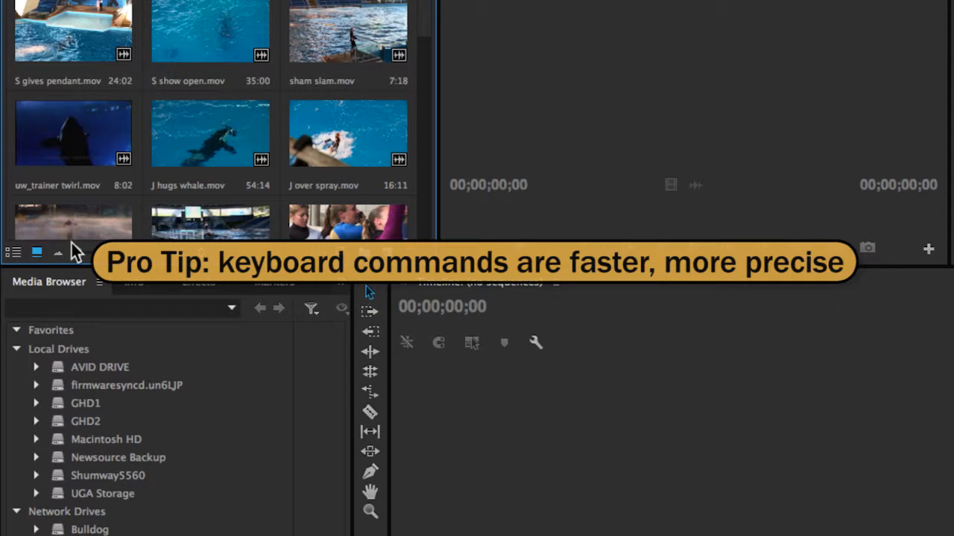
{"action": "key", "text": "super+Page_Up"}
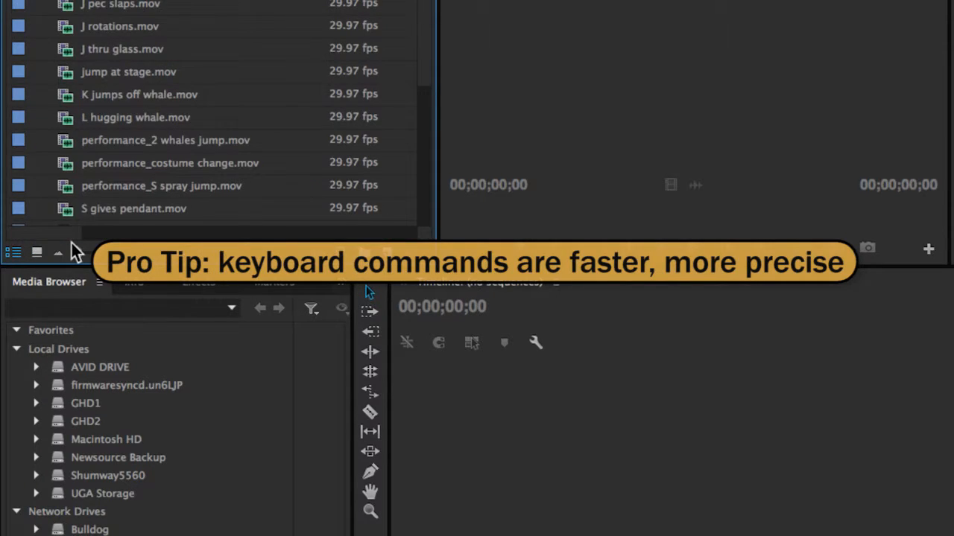
{"action": "key", "text": "super+Page_Down"}
{"action": "key", "text": "super+Page_Up"}
{"action": "key", "text": "super+Page_Down"}
{"action": "key", "text": "super+Page_Up"}
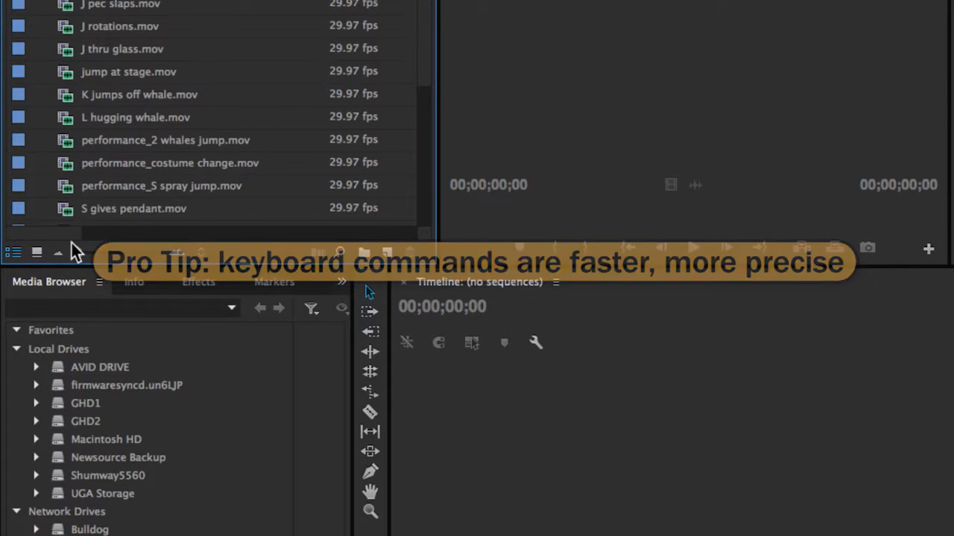
{"action": "key", "text": "super+Page_Down"}
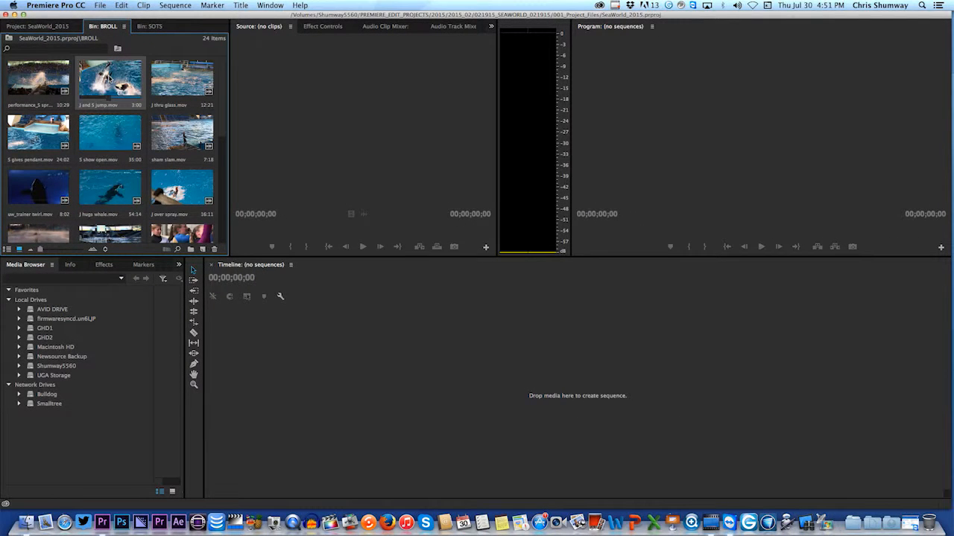
- Preview the performance_S spray jump.mov thumbnail, and load that clip followed by J and S jump.mov into the Source monitor
{"action": "left_click", "coordinate": [39, 77]}
{"action": "key", "text": "space"}
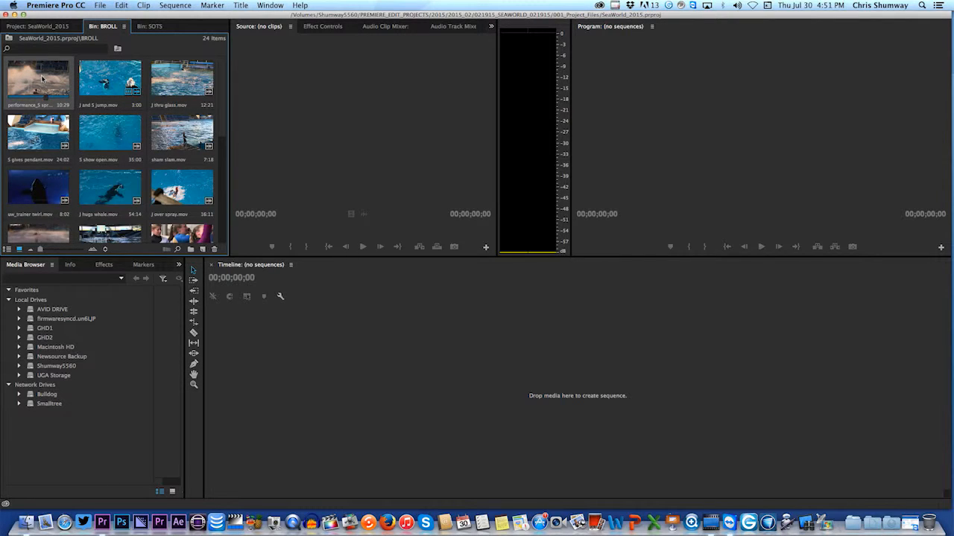
{"action": "left_click_drag", "start_coordinate": [48, 73], "coordinate": [308, 83]}
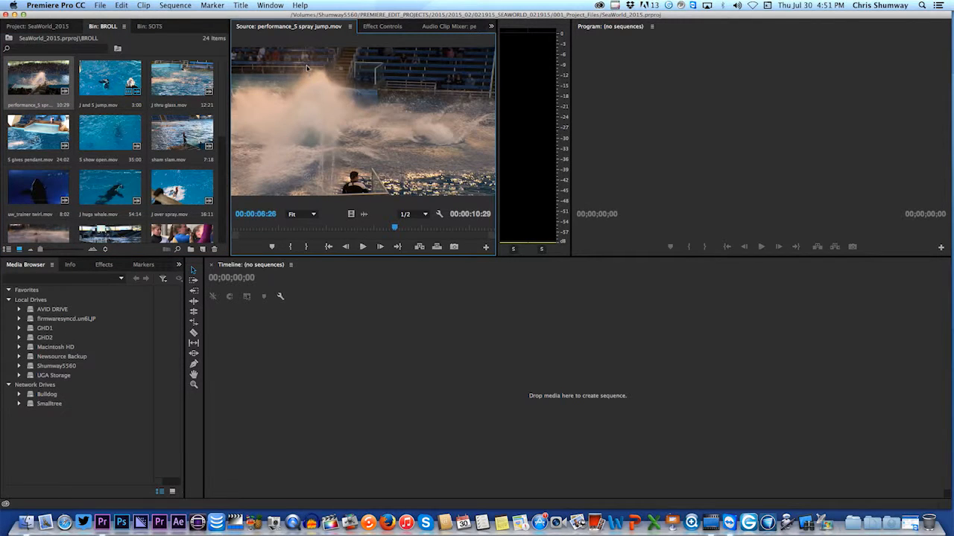
{"action": "double_click", "coordinate": [122, 82]}
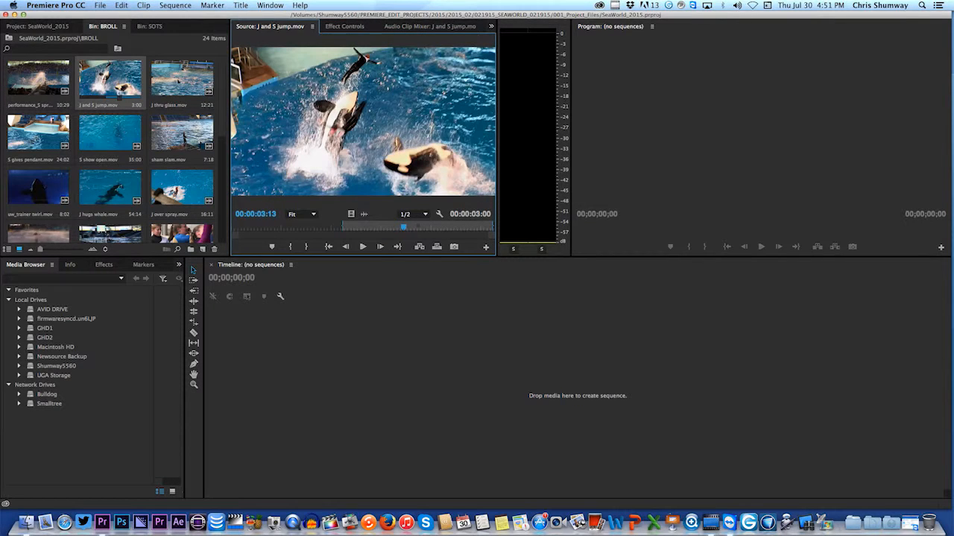
- Load J thru glass.mov from the BROLL bin into the Source monitor, followed by S gives pendant.mov
{"action": "double_click", "coordinate": [182, 78]}
{"action": "double_click", "coordinate": [182, 133]}
{"action": "double_click", "coordinate": [186, 76]}
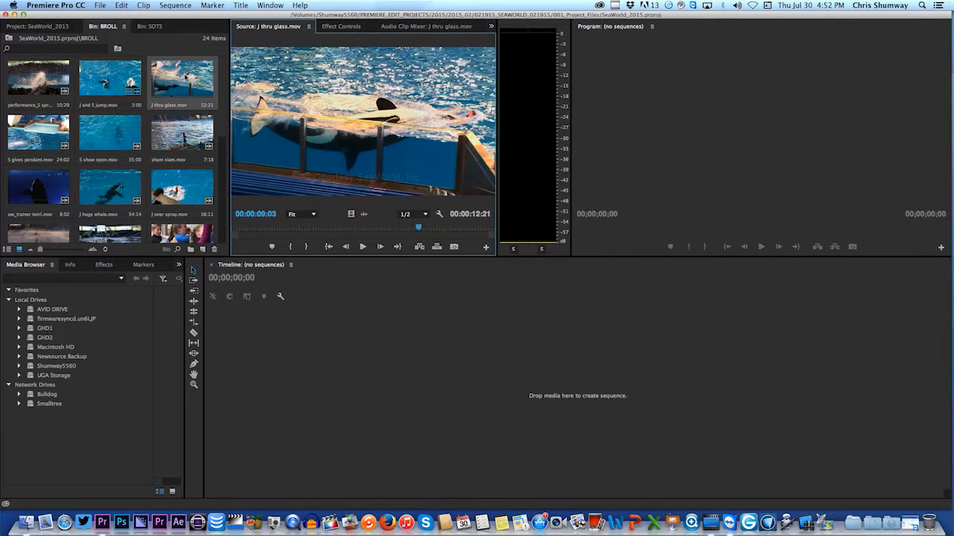
{"action": "left_click", "coordinate": [185, 135]}
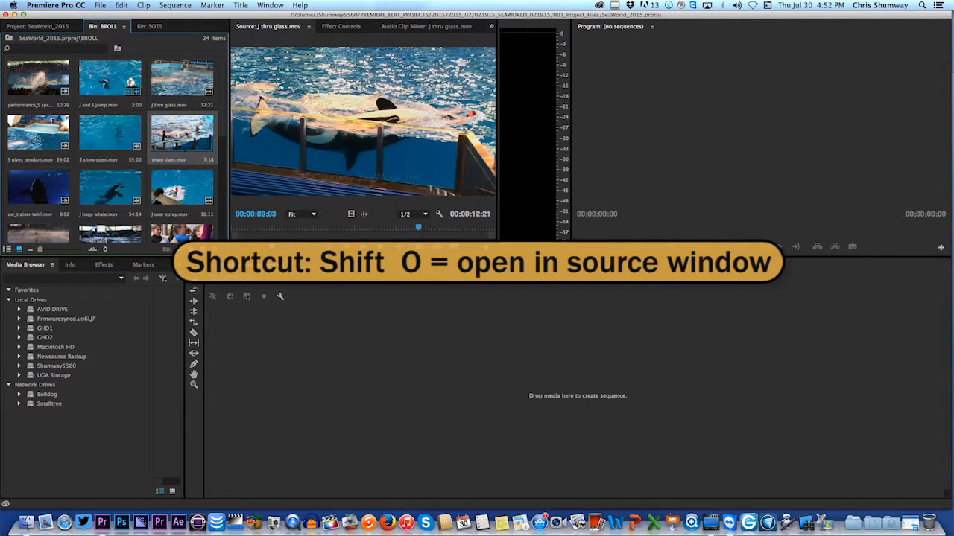
{"action": "left_click", "coordinate": [184, 76]}
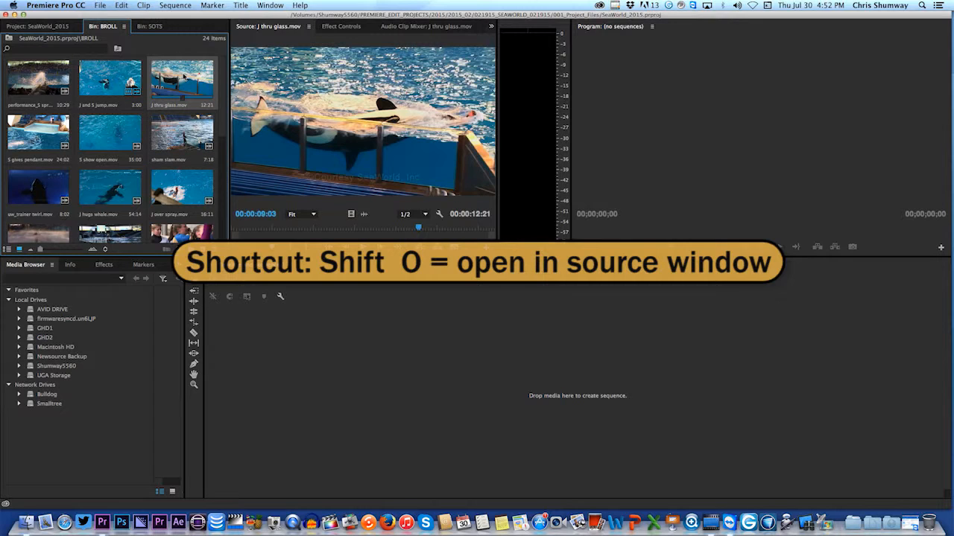
{"action": "left_click", "coordinate": [41, 135]}
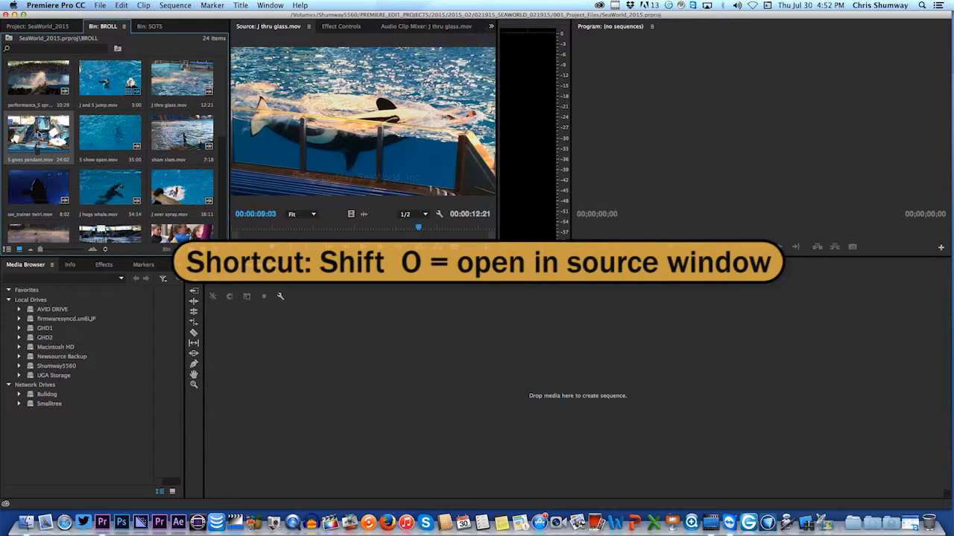
{"action": "key", "text": "shift+o"}
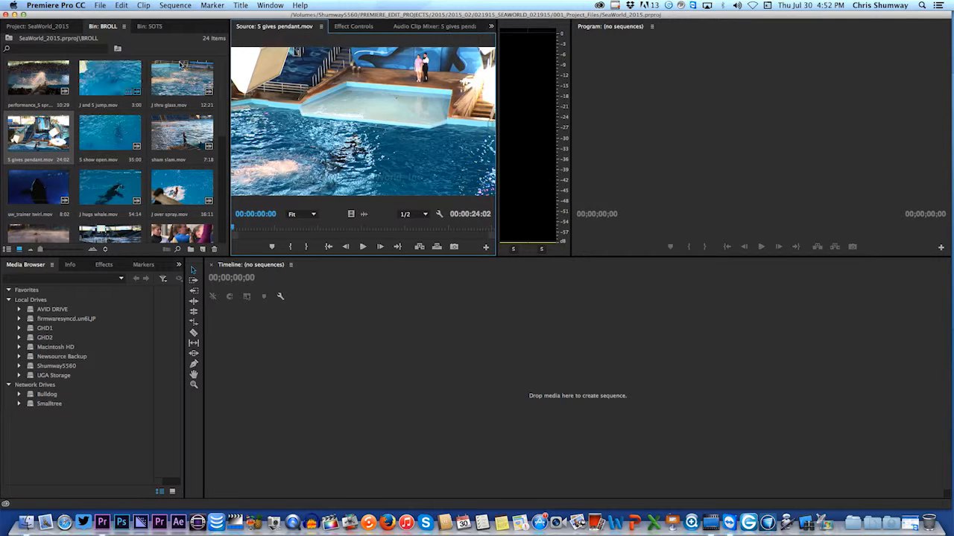
- Switch among the Project, BROLL and SOTS tabs, ending on the BROLL bin
{"action": "left_click", "coordinate": [102, 30]}
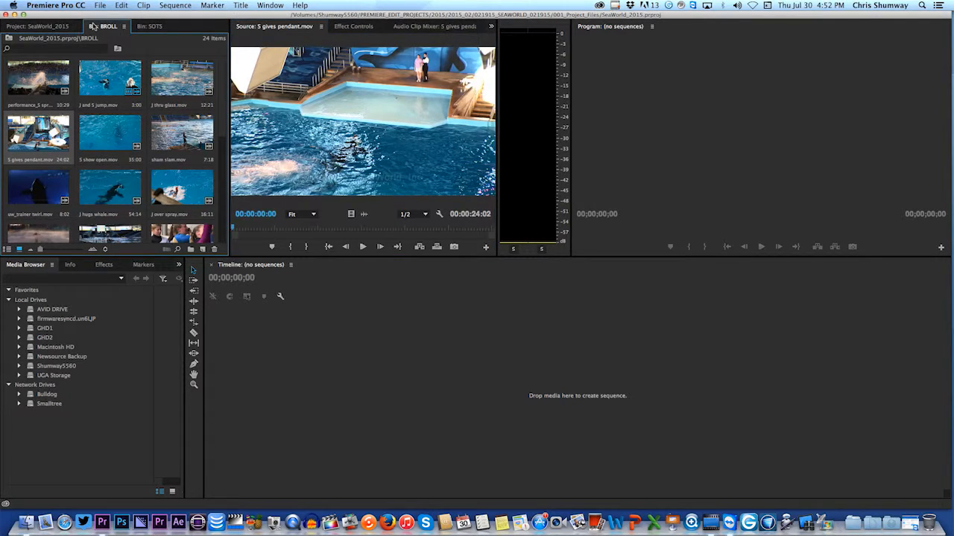
{"action": "left_click", "coordinate": [57, 28]}
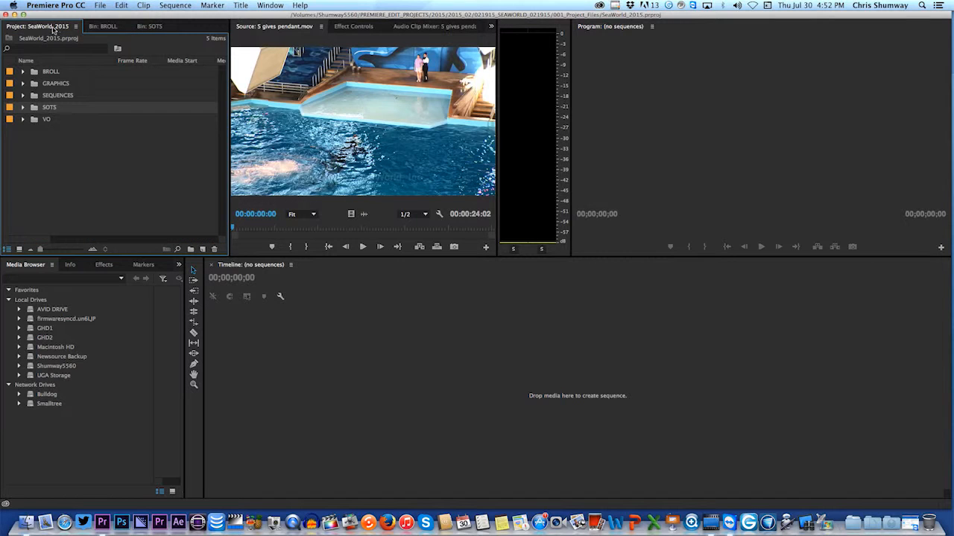
{"action": "left_click", "coordinate": [108, 26]}
{"action": "left_click", "coordinate": [151, 27]}
{"action": "left_click", "coordinate": [107, 29]}
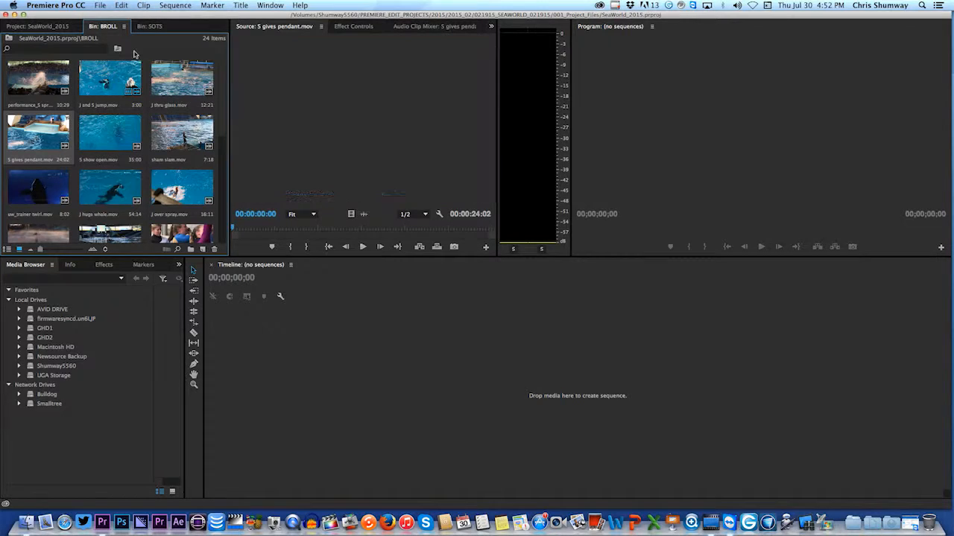
- Maximize the BROLL bin and enlarge its thumbnails to view all clips, and restore the panel with small thumbnails
{"action": "key", "text": "grave"}
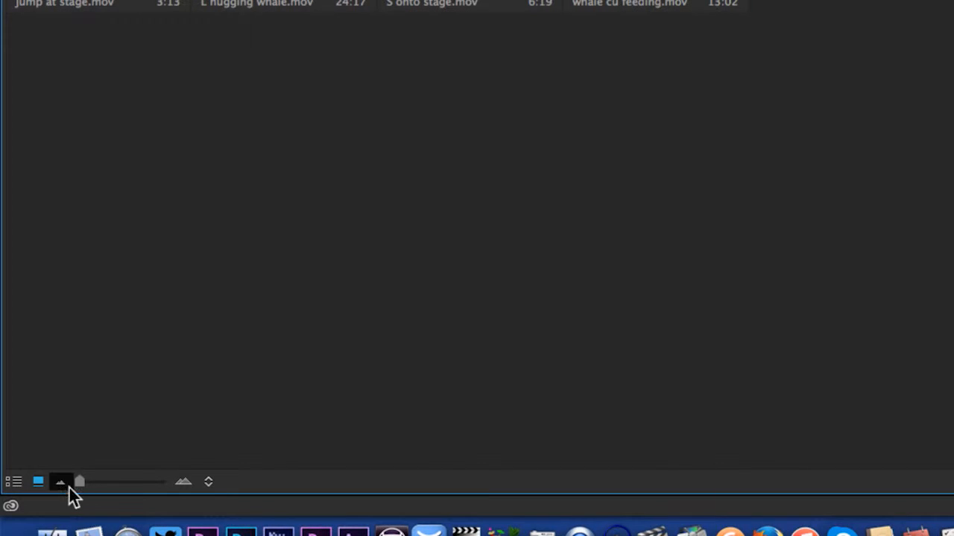
{"action": "left_click_drag", "start_coordinate": [80, 482], "coordinate": [112, 484]}
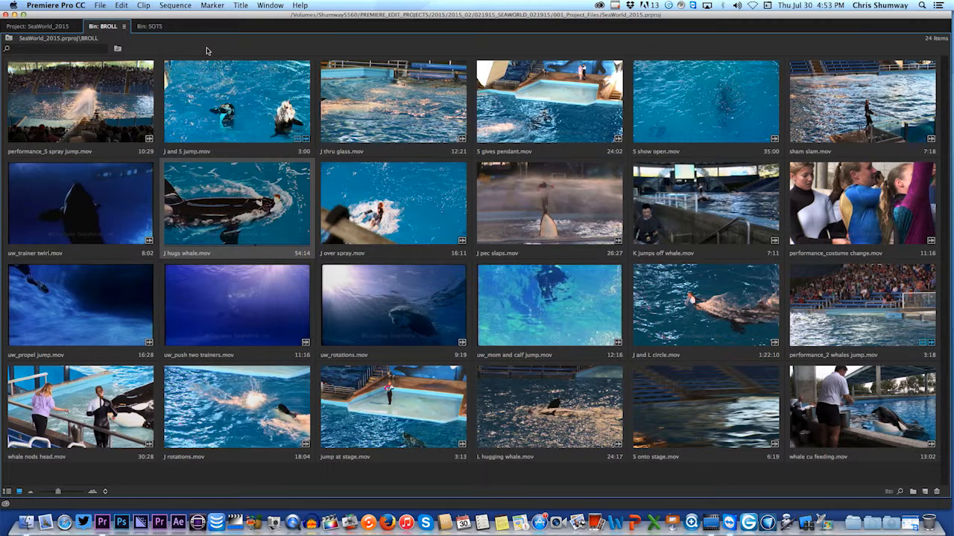
{"action": "key", "text": "grave"}
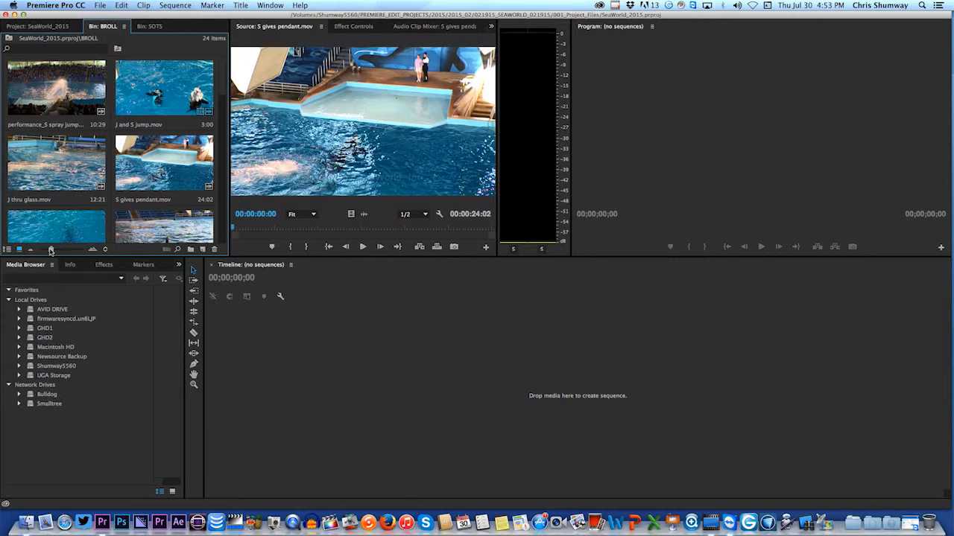
{"action": "mouse_move", "coordinate": [49, 251]}
{"action": "left_mouse_down"}
{"action": "mouse_move", "coordinate": [74, 251]}
{"action": "mouse_move", "coordinate": [30, 251]}
{"action": "mouse_move", "coordinate": [39, 250]}
{"action": "left_mouse_up"}
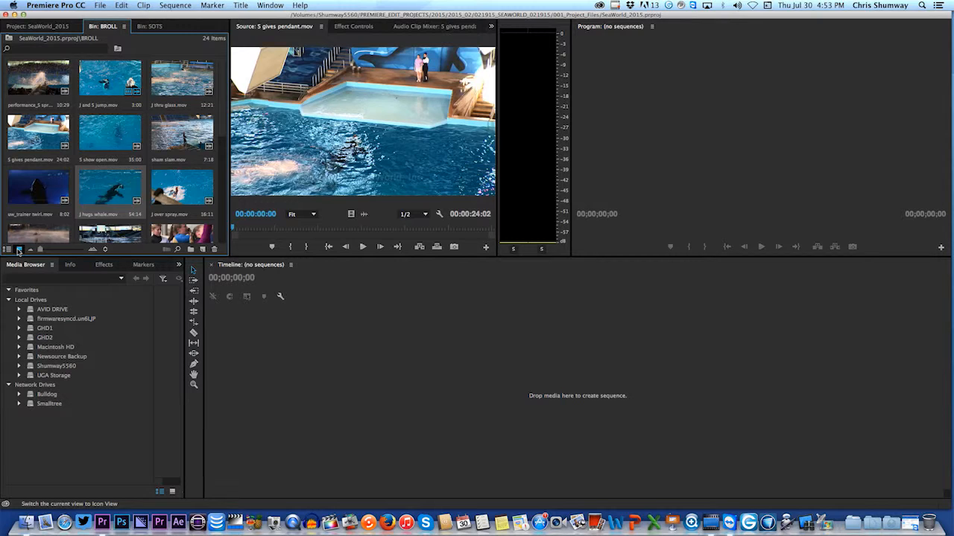
- Load J thru glass.mov from the BROLL bin into the Source monitor again
{"action": "left_click", "coordinate": [182, 134]}
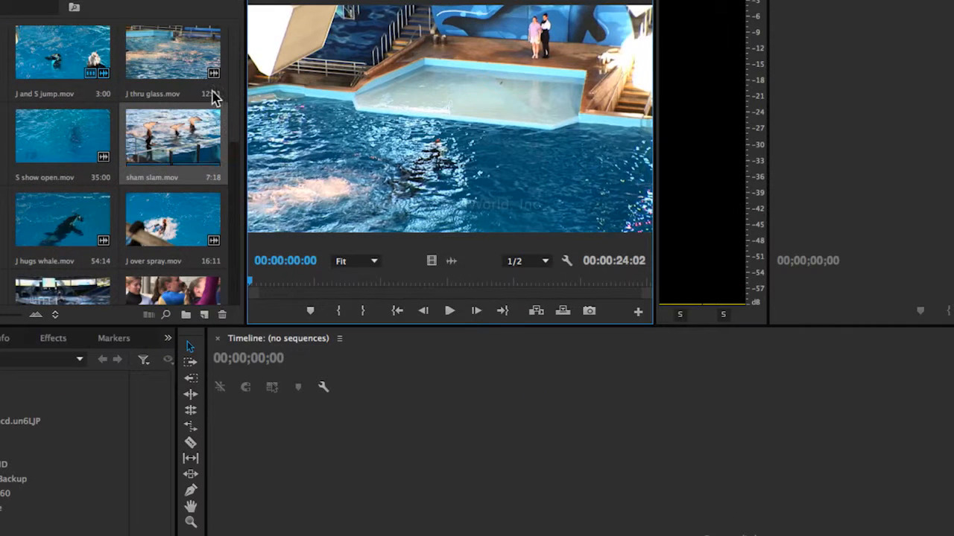
{"action": "left_click", "coordinate": [199, 96]}
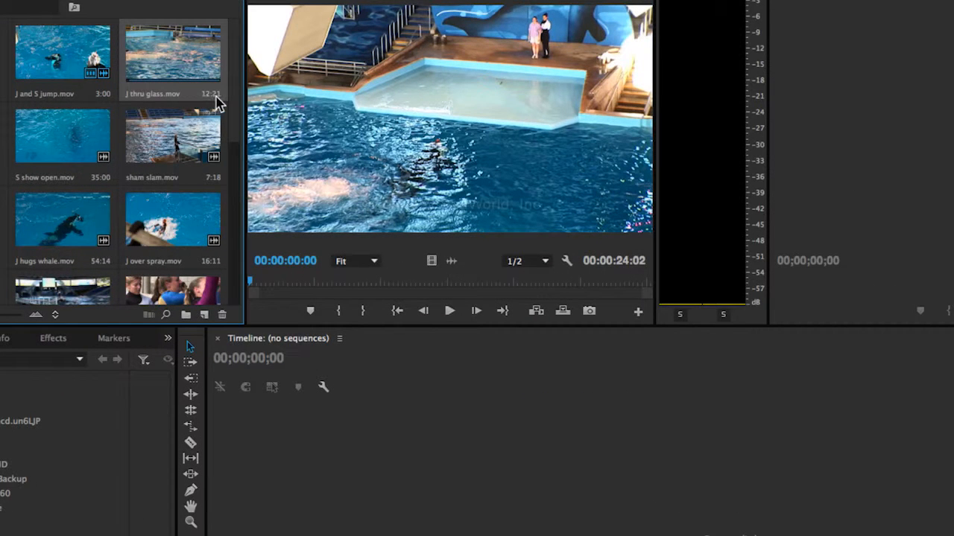
{"action": "double_click", "coordinate": [218, 104]}
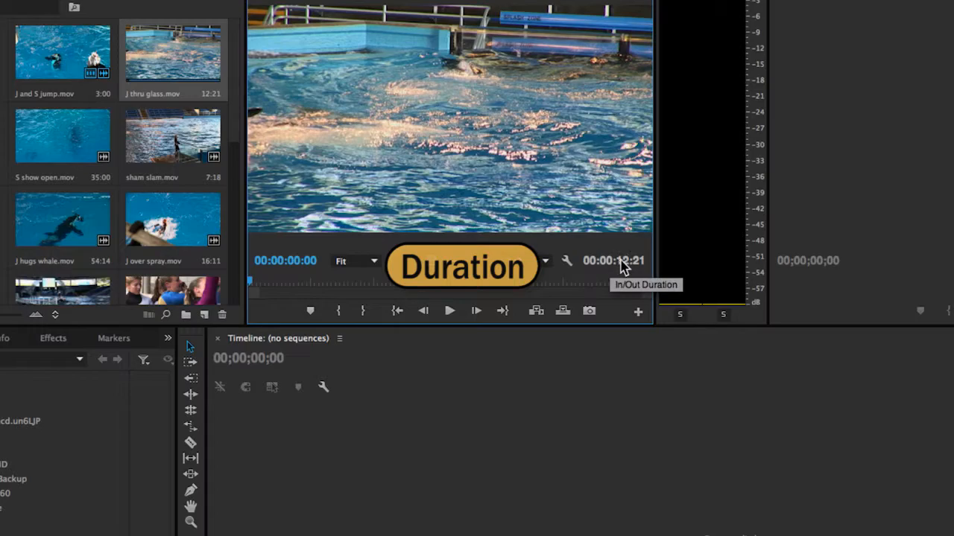
- Scrub back and forth through J thru glass.mov in the Source monitor, leaving the playhead at 00:00:02:02
{"action": "mouse_move", "coordinate": [250, 281]}
{"action": "left_mouse_down"}
{"action": "mouse_move", "coordinate": [609, 300]}
{"action": "mouse_move", "coordinate": [246, 273]}
{"action": "left_mouse_up"}
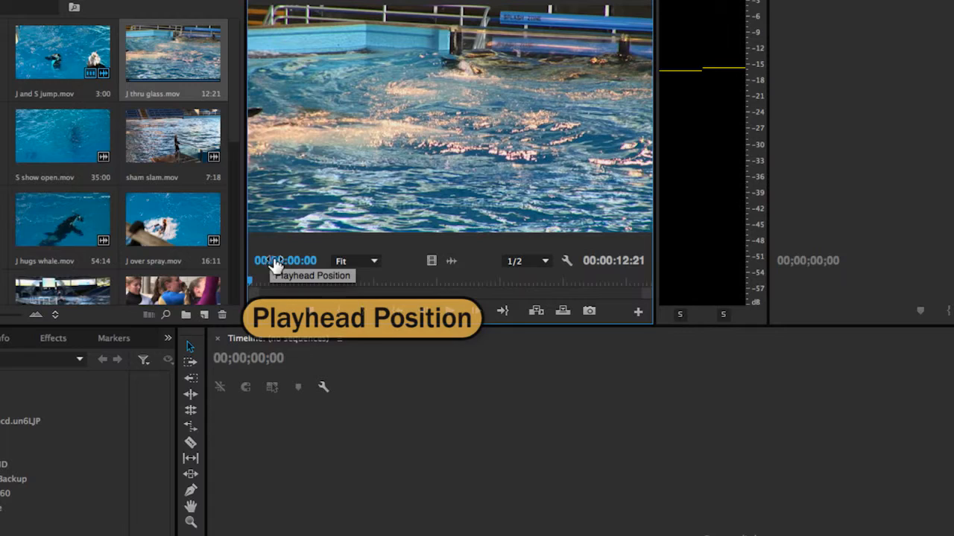
{"action": "left_click_drag", "start_coordinate": [252, 281], "coordinate": [289, 280]}
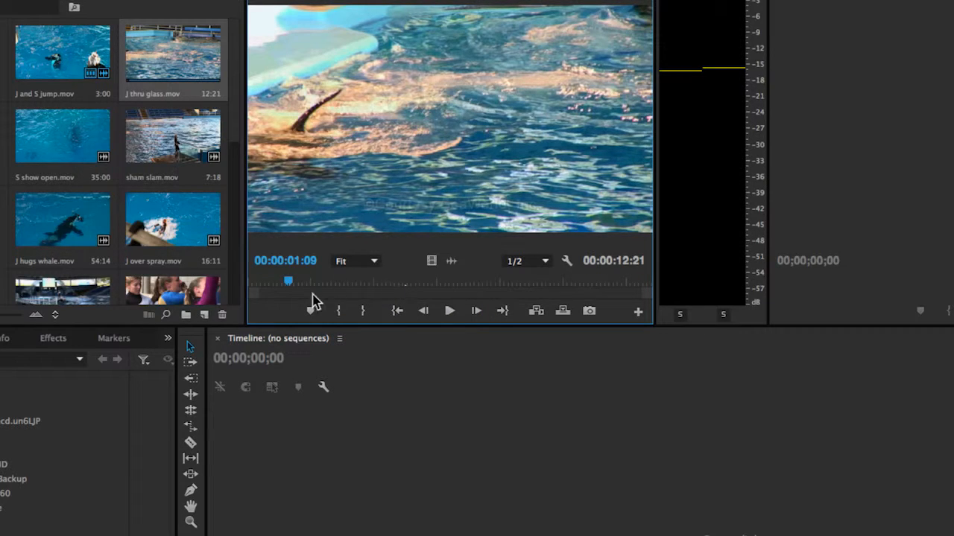
{"action": "left_click_drag", "start_coordinate": [290, 289], "coordinate": [384, 283]}
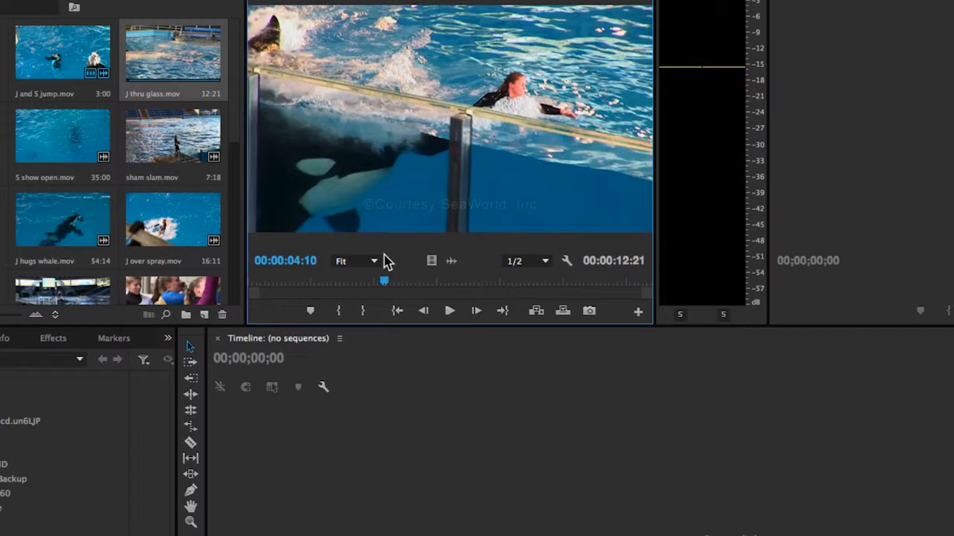
{"action": "left_click_drag", "start_coordinate": [384, 283], "coordinate": [315, 283]}
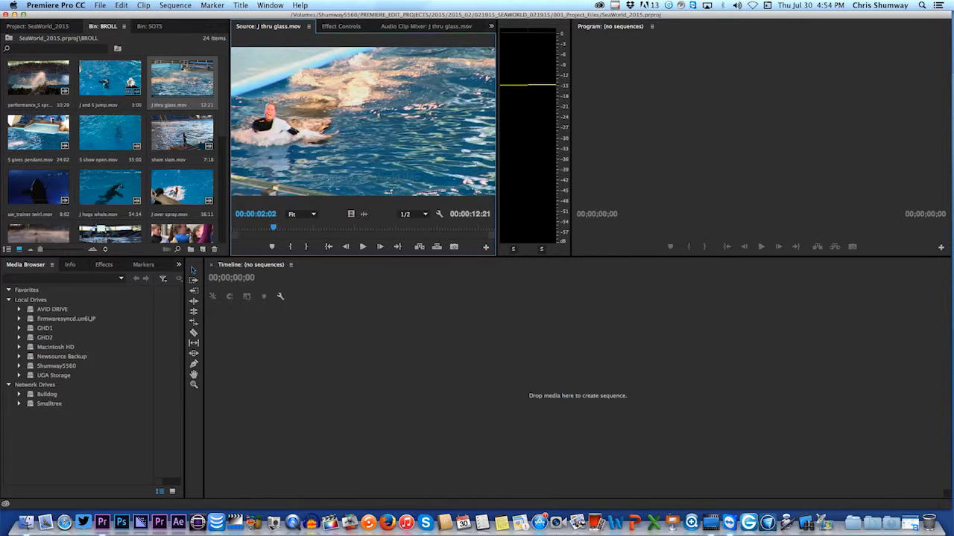
- Expand the SEQUENCES bin in the Project panel and open the Sea World sequence in the timeline
{"action": "left_click", "coordinate": [56, 27]}
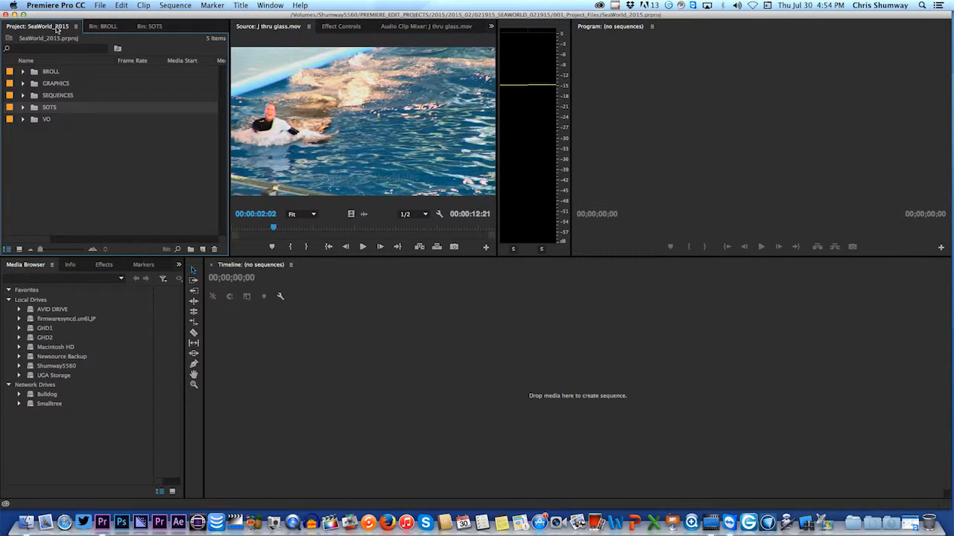
{"action": "left_click", "coordinate": [23, 95]}
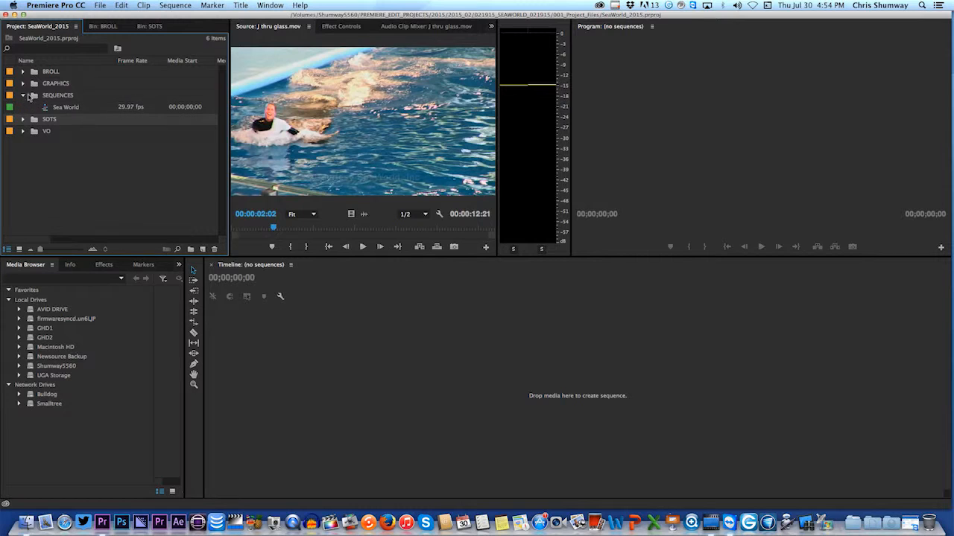
{"action": "double_click", "coordinate": [46, 108]}
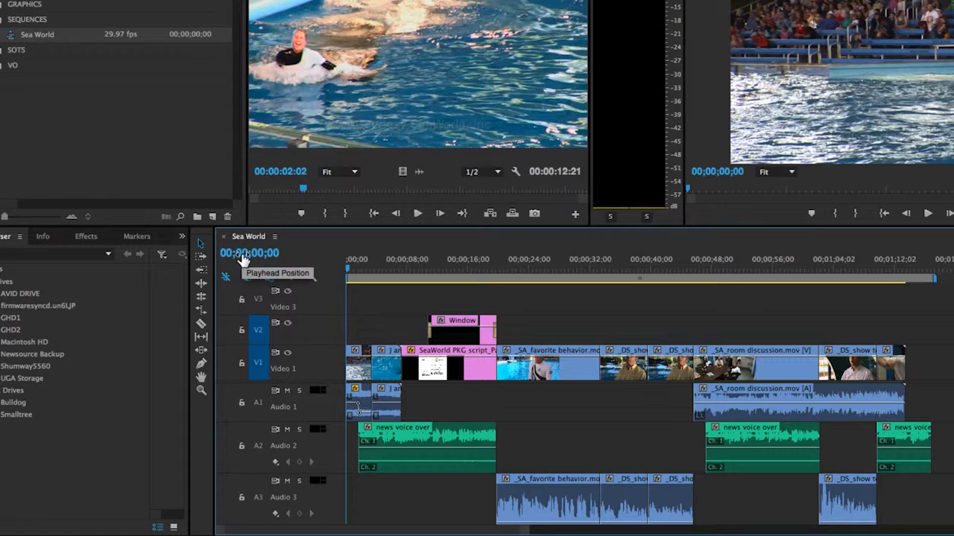
- Play the opening seconds of the Sea World sequence and stop playback at 00;00;04;14
{"action": "left_click", "coordinate": [364, 270]}
{"action": "left_click_drag", "start_coordinate": [366, 269], "coordinate": [360, 270]}
{"action": "key", "text": "space"}
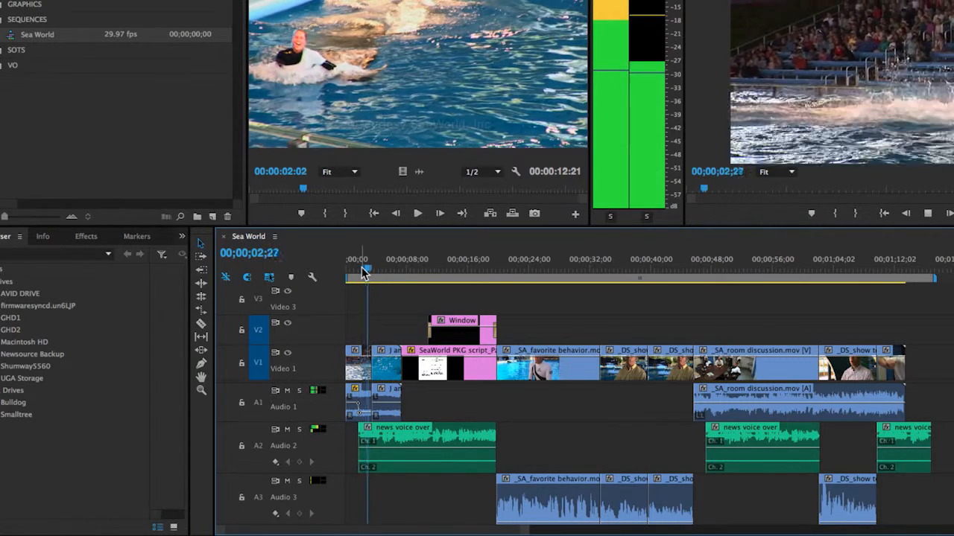
{"action": "key", "text": "space"}
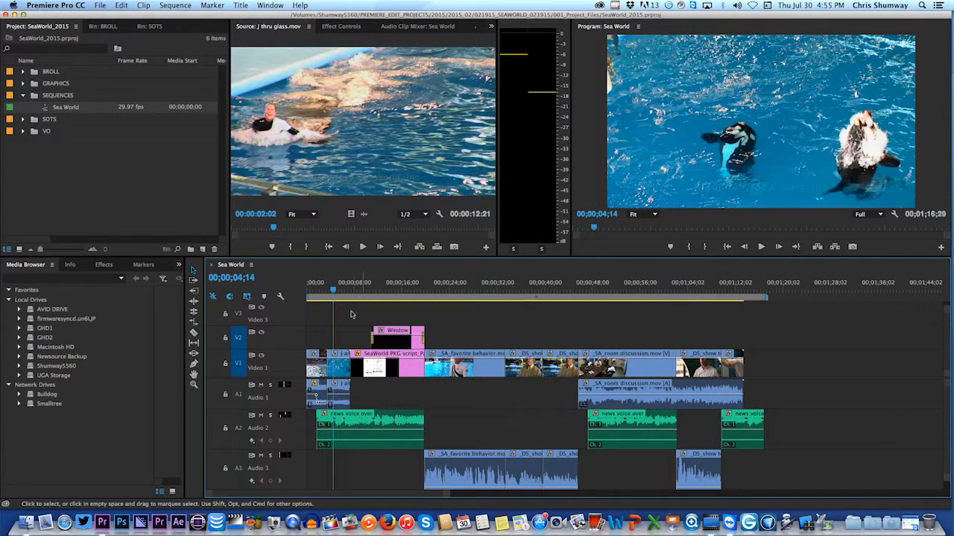
- Scrub through the Sea World sequence and play parts of it, and return the playhead to the sequence start
{"action": "left_click_drag", "start_coordinate": [334, 291], "coordinate": [673, 298]}
{"action": "left_click_drag", "start_coordinate": [564, 298], "coordinate": [215, 333]}
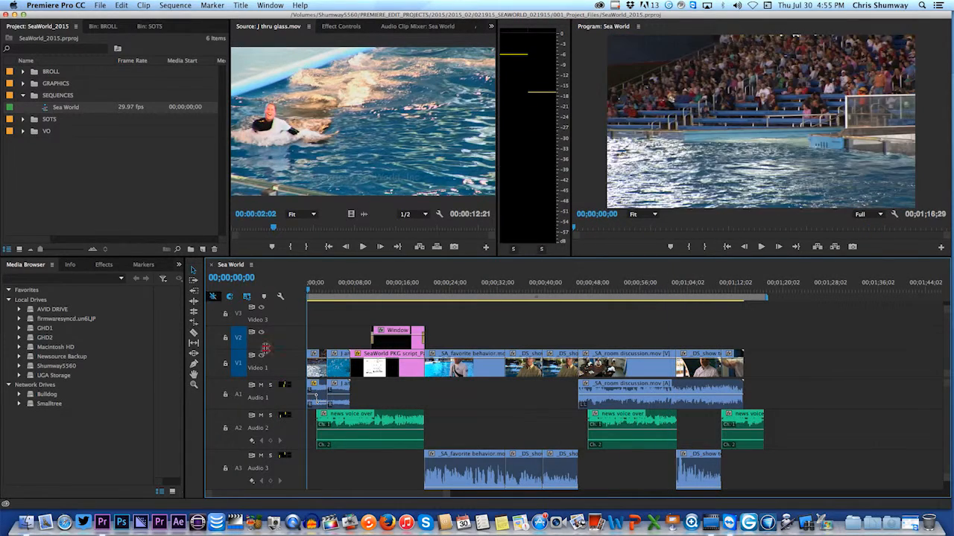
{"action": "left_click_drag", "start_coordinate": [308, 291], "coordinate": [357, 293]}
{"action": "key", "text": "space"}
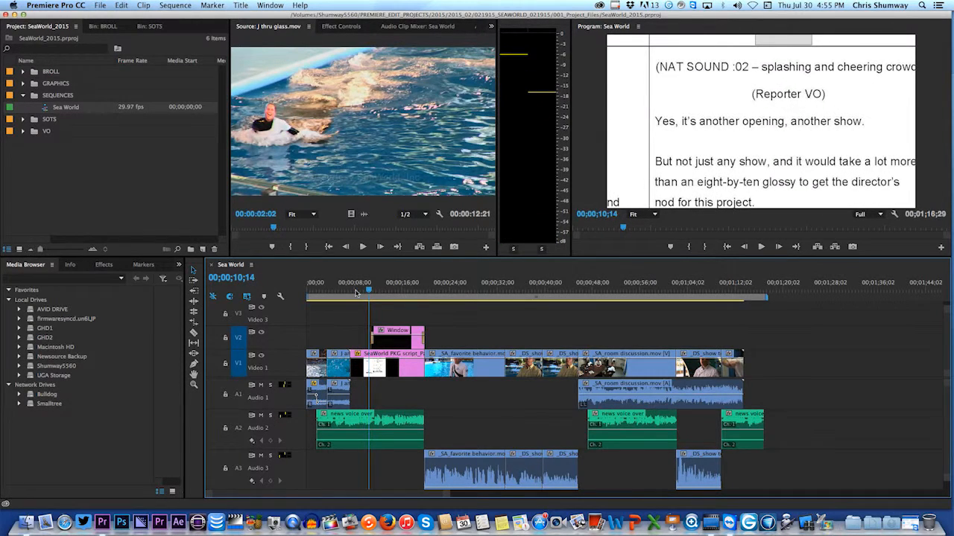
{"action": "left_click", "coordinate": [483, 302]}
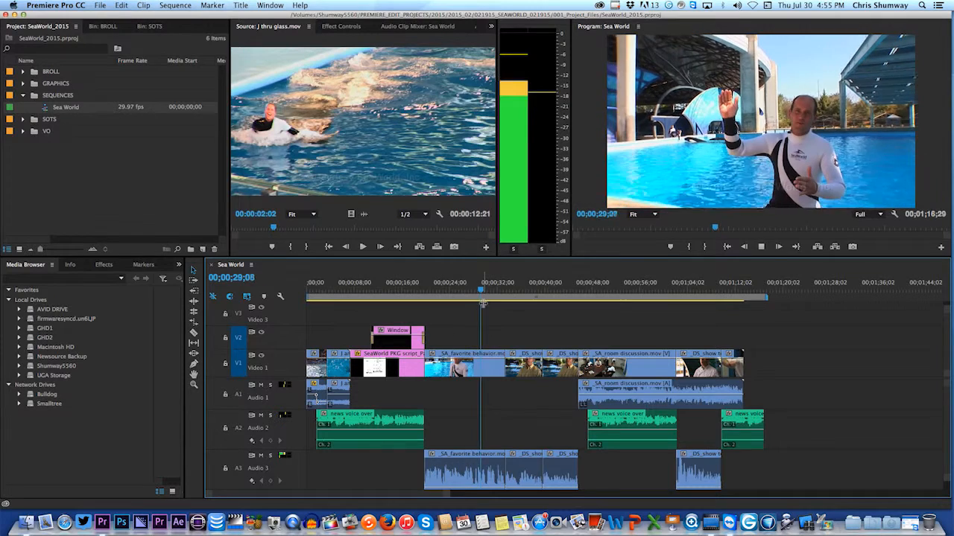
{"action": "key", "text": "space"}
{"action": "left_click_drag", "start_coordinate": [486, 289], "coordinate": [279, 284]}
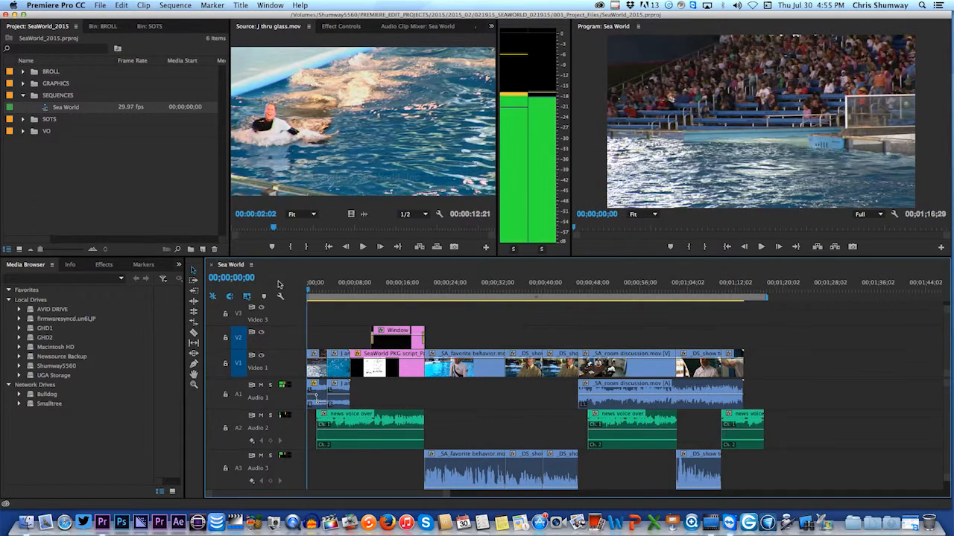
- Load J and S jump.mov from the expanded BROLL bin into the Source monitor and toggle targeting of track V2
{"action": "left_click", "coordinate": [23, 72]}
{"action": "double_click", "coordinate": [43, 85]}
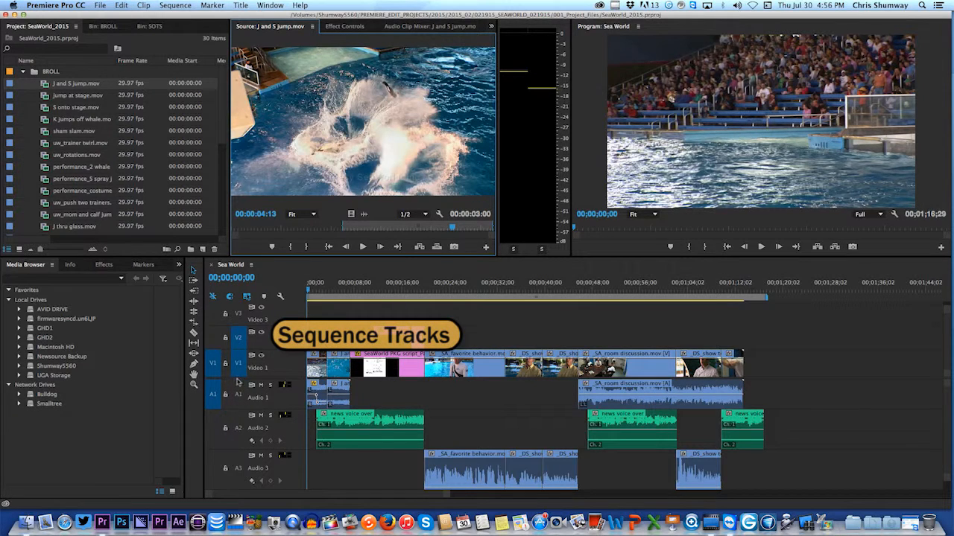
{"action": "left_click", "coordinate": [239, 337]}
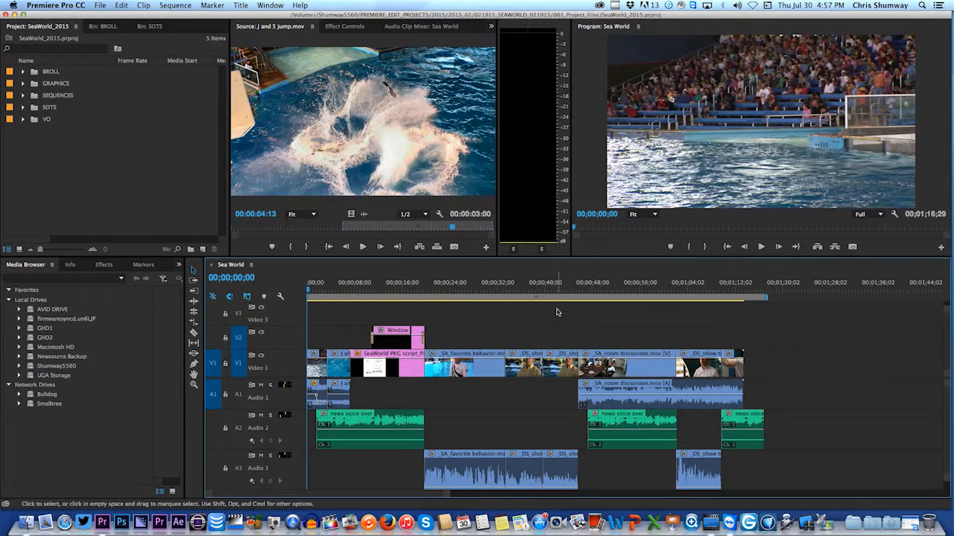
- Jump the timeline playhead forward through the edit points to the _DS_show concept.mov cut at 00;00;39;21
{"action": "key", "text": "Down"}
{"action": "key", "text": "Down"}
{"action": "key", "text": "Down"}
{"action": "key", "text": "Down"}
{"action": "key", "text": "Down"}
{"action": "key", "text": "Down"}
{"action": "key", "text": "Down"}
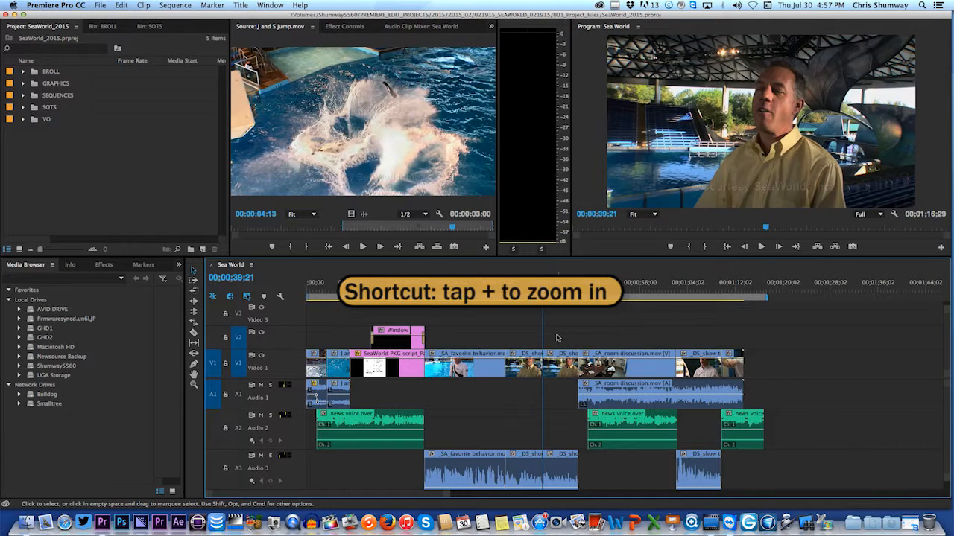
- Zoom the timeline in around the playhead and far back out, and fit the whole sequence to the window
{"action": "key", "text": "equal"}
{"action": "key", "text": "="}
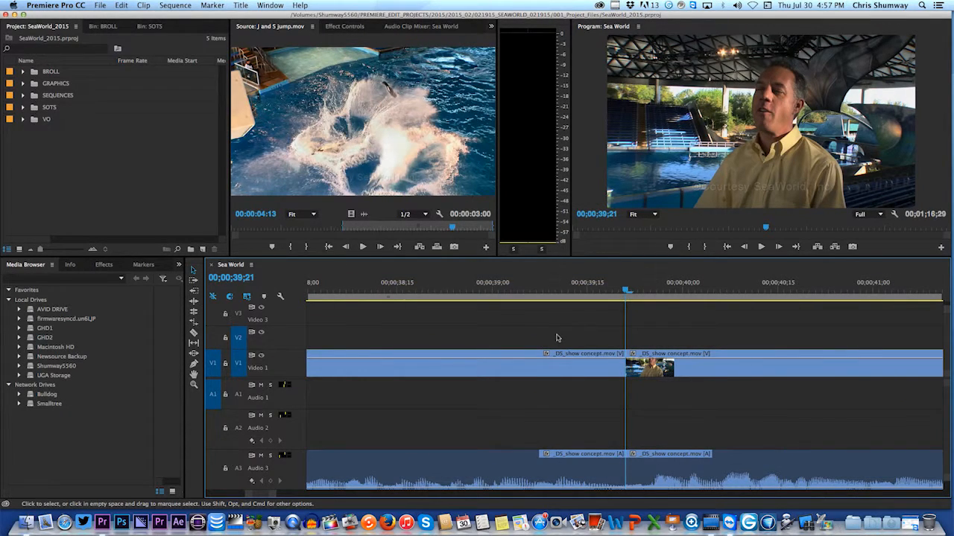
{"action": "key", "text": "minus"}
{"action": "key", "text": "minus"}
{"action": "key", "text": "minus"}
{"action": "key", "text": "minus"}
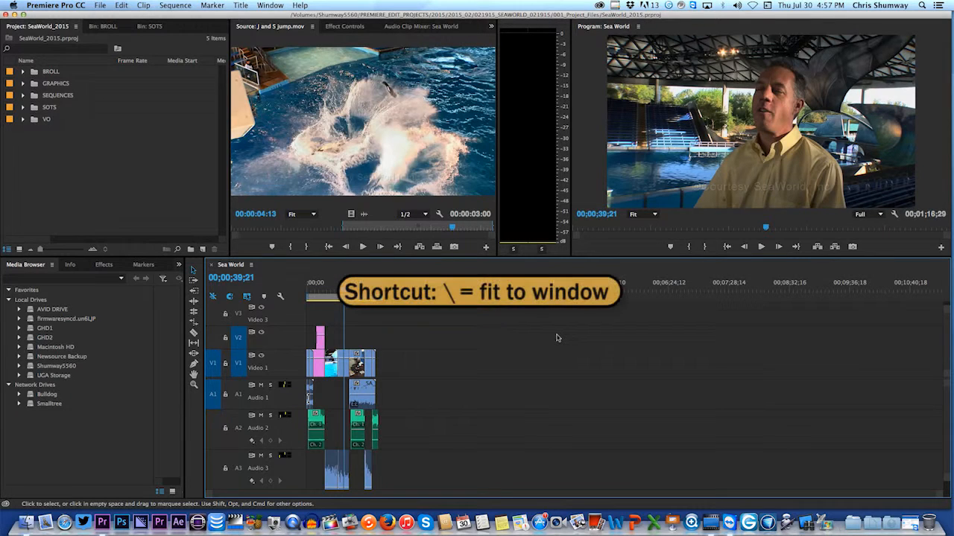
{"action": "key", "text": "backslash"}
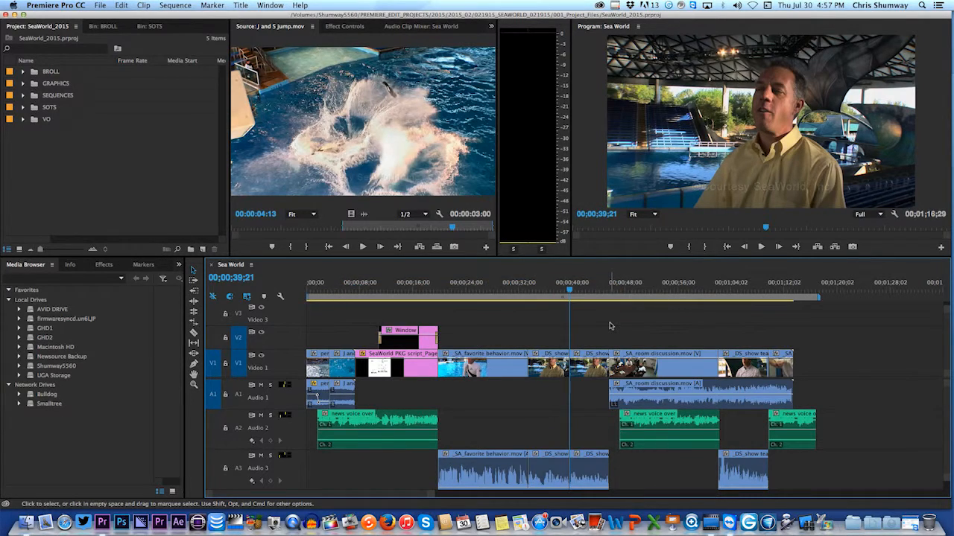
- Magnify the timeline around the _DS_show concept.mov cut at the playhead
{"action": "key", "text": "="}
{"action": "key", "text": "="}
{"action": "key", "text": "="}
{"action": "key", "text": "="}
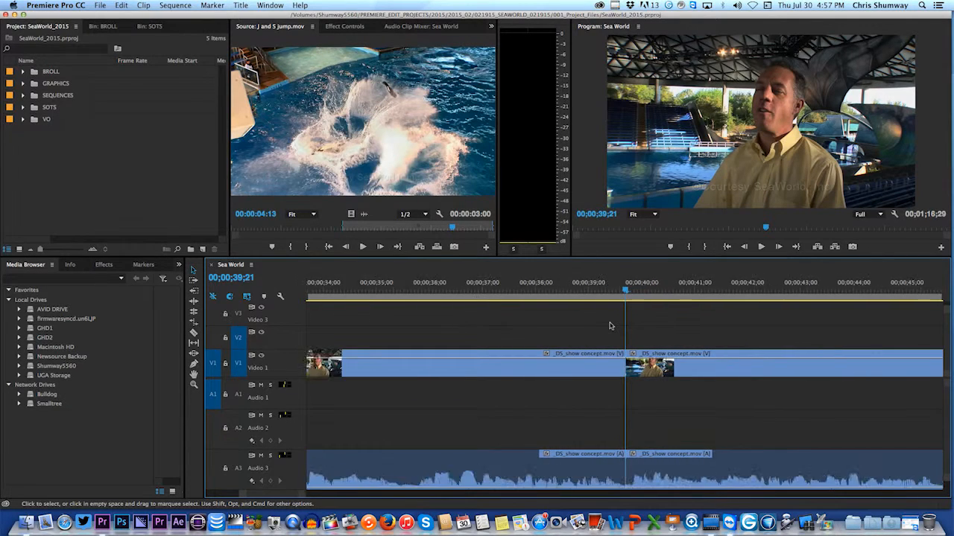
- Fit the whole Sea World sequence in the timeline, magnify it around the playhead, and zoom back out
{"action": "key", "text": "backslash"}
{"action": "key", "text": "="}
{"action": "key", "text": "="}
{"action": "key", "text": "="}
{"action": "key", "text": "="}
{"action": "key", "text": "="}
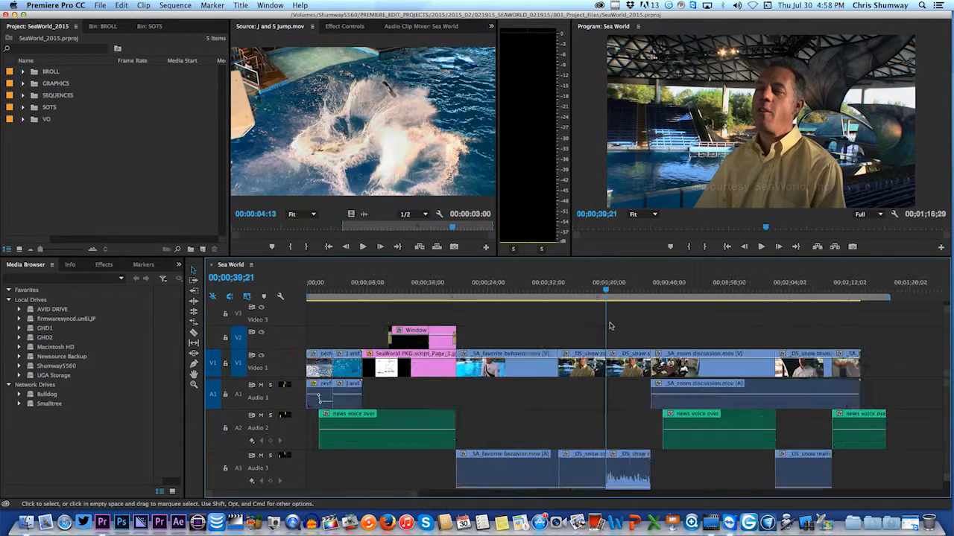
{"action": "key", "text": "-"}
{"action": "key", "text": "-"}
{"action": "key", "text": "-"}
{"action": "key", "text": "="}
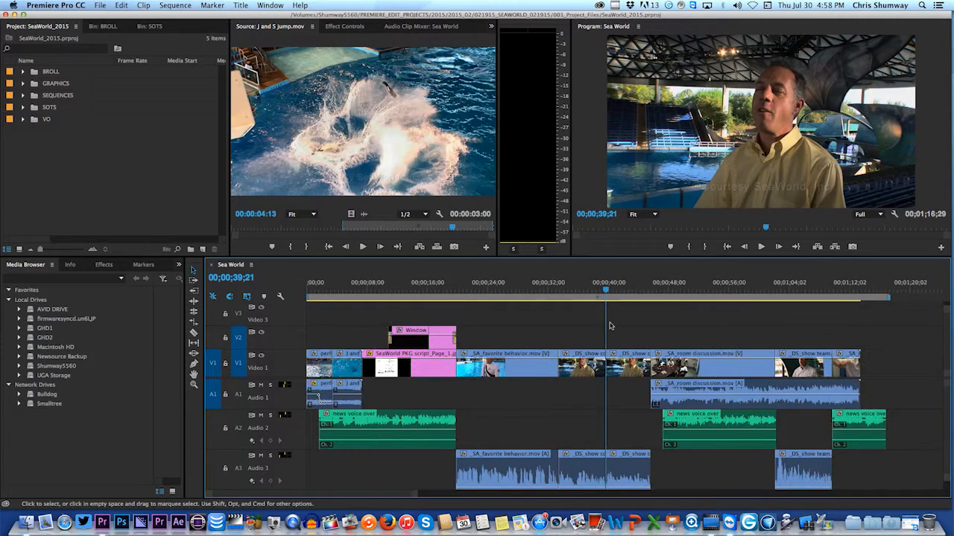
- Zoom the timeline out and in around the playhead at 00;00;39;21, and fit the whole sequence again
{"action": "key", "text": "-"}
{"action": "key", "text": "-"}
{"action": "key", "text": "="}
{"action": "key", "text": "="}
{"action": "key", "text": "-"}
{"action": "key", "text": "-"}
{"action": "key", "text": "-"}
{"action": "key", "text": "="}
{"action": "key", "text": "="}
{"action": "key", "text": "="}
{"action": "key", "text": "="}
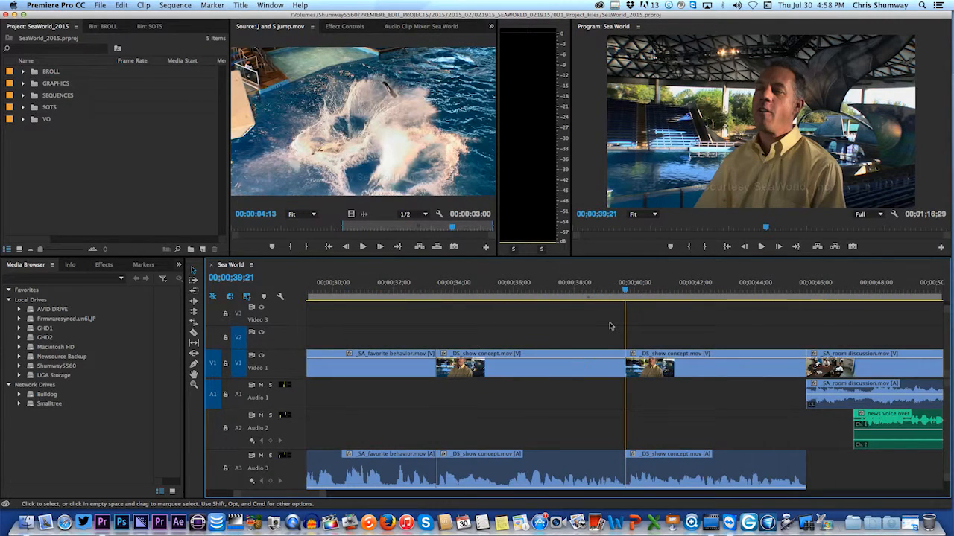
{"action": "key", "text": "backslash"}
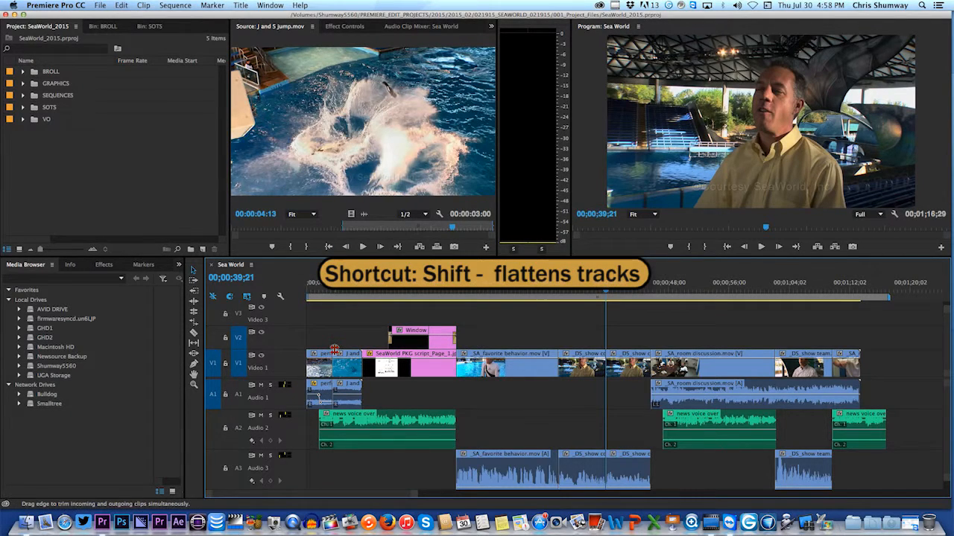
- Flatten all timeline tracks to their minimum height and enlarge only the video tracks to show large thumbnails
{"action": "key", "text": "shift+minus"}
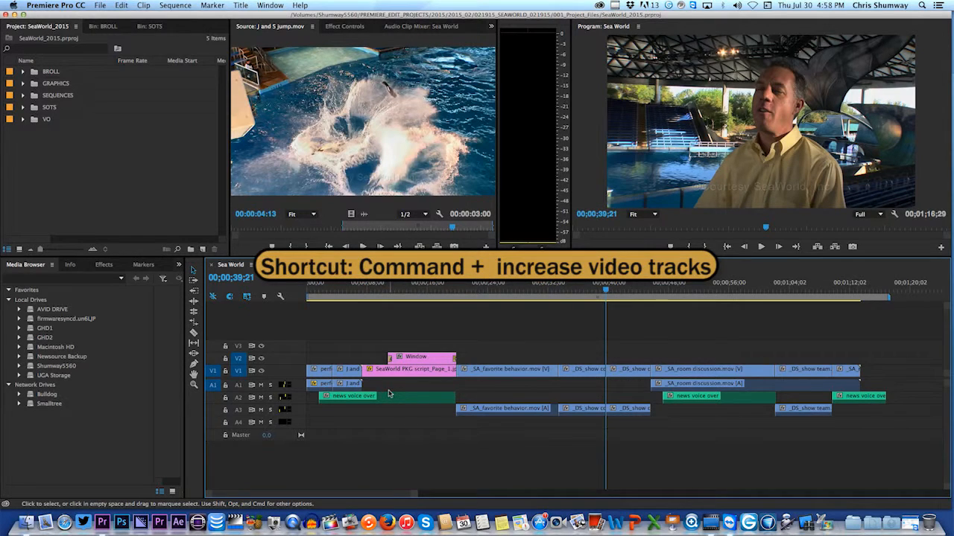
{"action": "key", "text": "super+equal"}
{"action": "key", "text": "super+equal"}
{"action": "key", "text": "super+equal"}
{"action": "key", "text": "super+equal"}
{"action": "key", "text": "super+equal"}
{"action": "key", "text": "super+equal"}
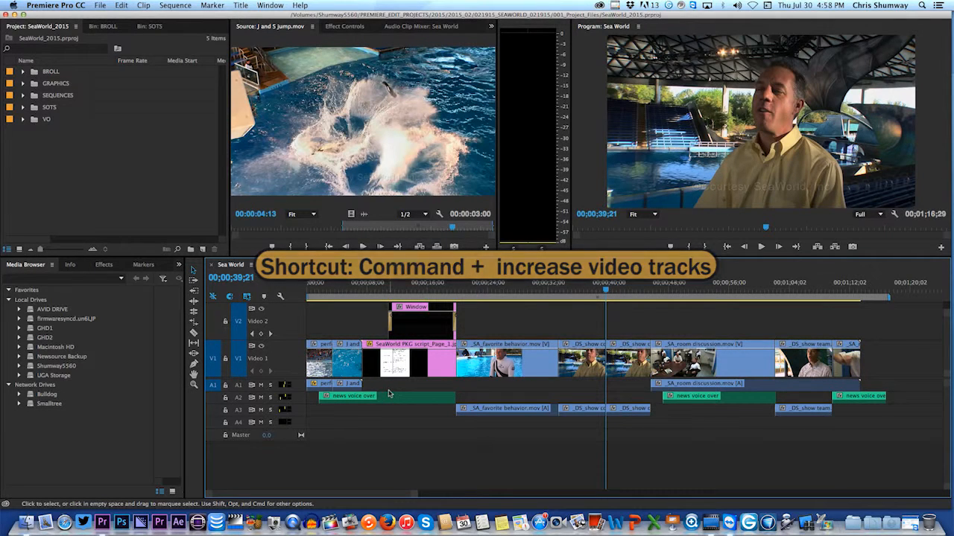
- Vary the height of the video tracks down and up, leaving V1 to V3 at a small height with thumbnails
{"action": "key", "text": "super+minus"}
{"action": "key", "text": "super+minus"}
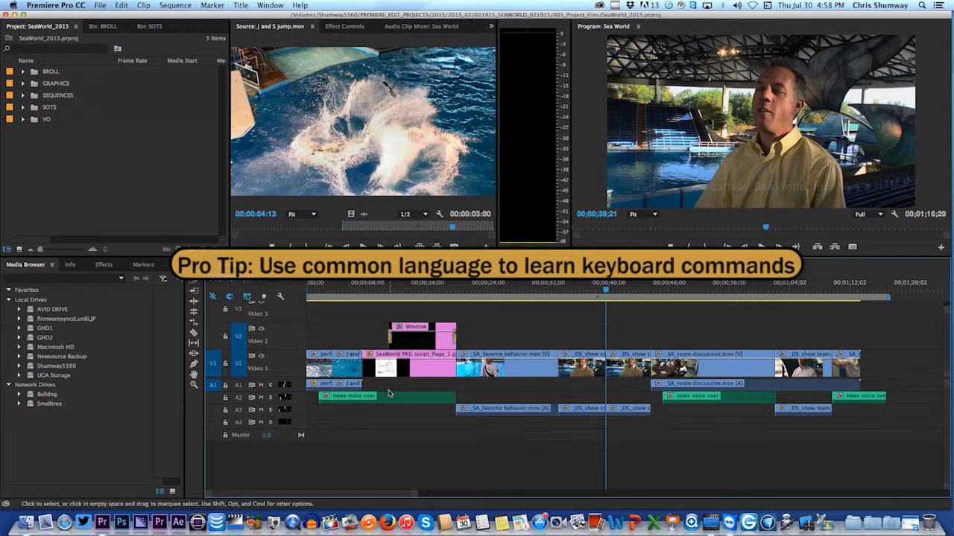
{"action": "key", "text": "super+equal"}
{"action": "key", "text": "super+equal"}
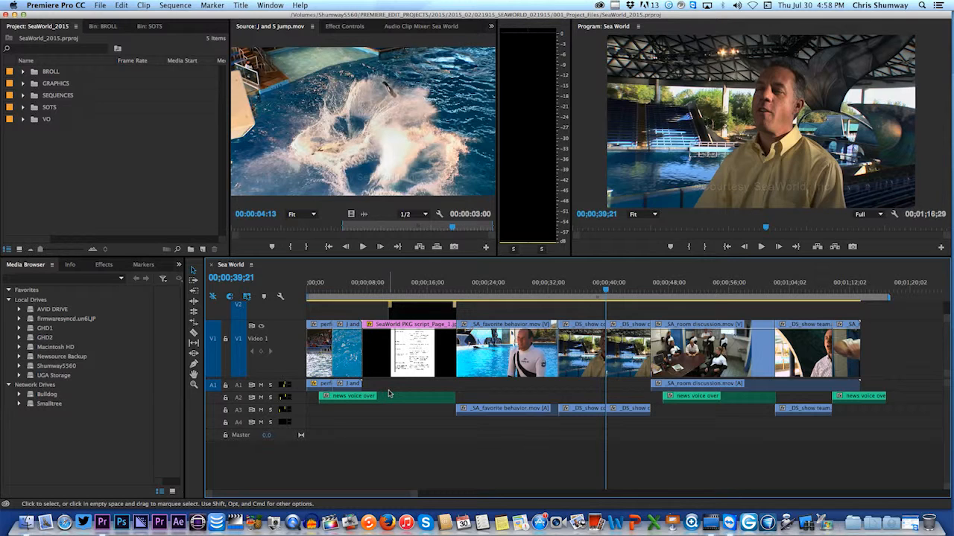
{"action": "key", "text": "super+minus"}
{"action": "key", "text": "super+minus"}
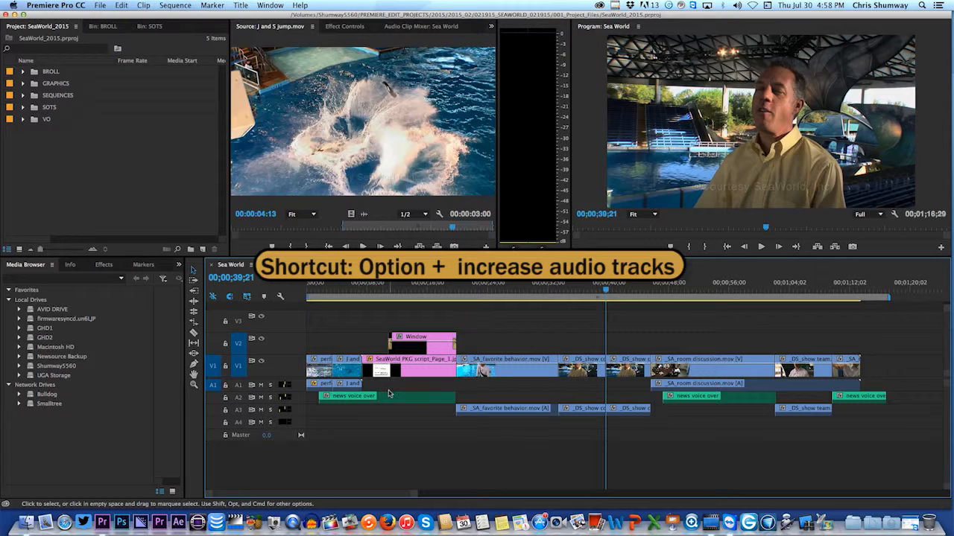
- Increase the height of the audio tracks until Audio 1 and Audio 2 show large waveforms
{"action": "key", "text": "alt+equal"}
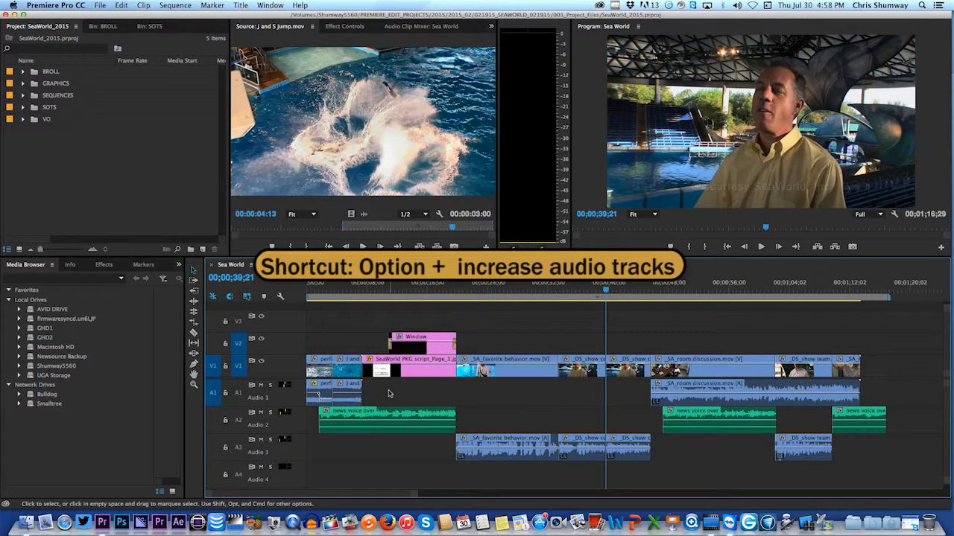
{"action": "key", "text": "alt+equal"}
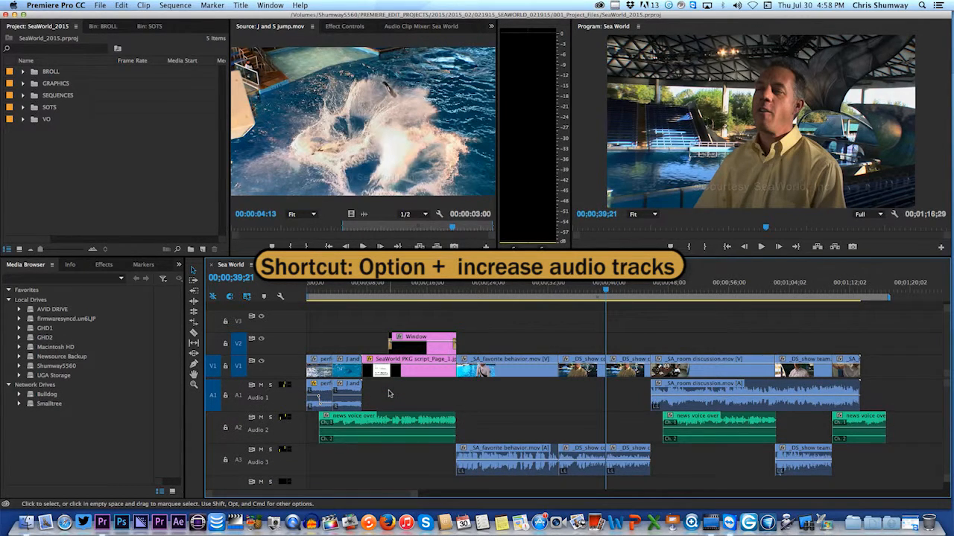
{"action": "key", "text": "alt+equal"}
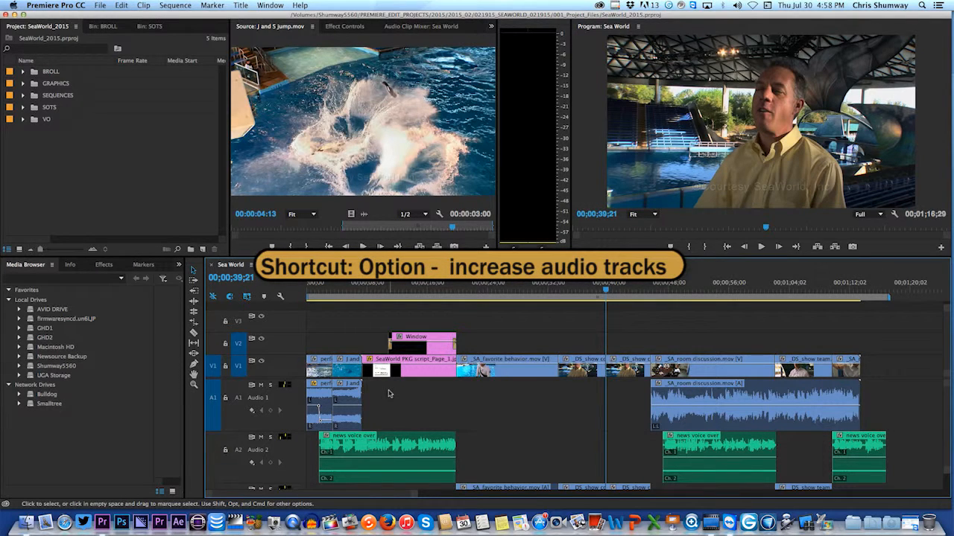
- Reduce the height of the audio tracks and enlarge them again to large waveforms
{"action": "key", "text": "alt+minus"}
{"action": "key", "text": "alt+minus"}
{"action": "key", "text": "alt+minus"}
{"action": "key", "text": "alt+minus"}
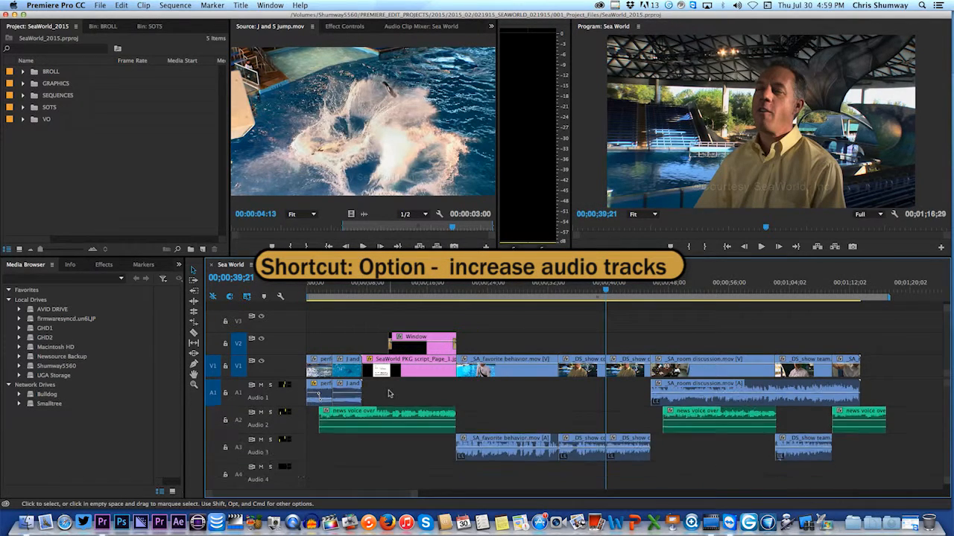
{"action": "key", "text": "alt+equal"}
{"action": "key", "text": "alt+equal"}
{"action": "key", "text": "alt+equal"}
{"action": "key", "text": "alt+equal"}
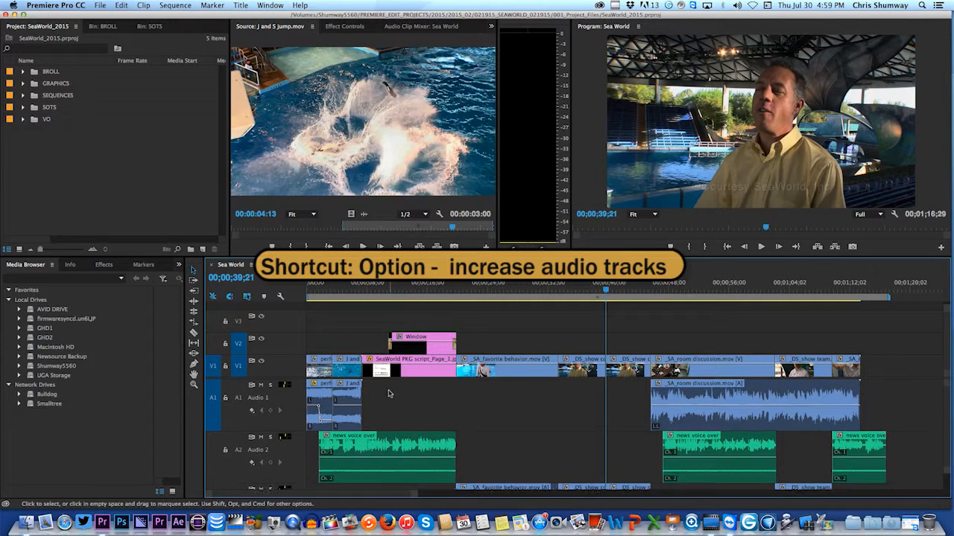
- Shrink the audio tracks until the Master track shows, and enlarge them to a medium waveform height
{"action": "key", "text": "alt+minus"}
{"action": "key", "text": "alt+minus"}
{"action": "key", "text": "alt+minus"}
{"action": "key", "text": "alt+minus"}
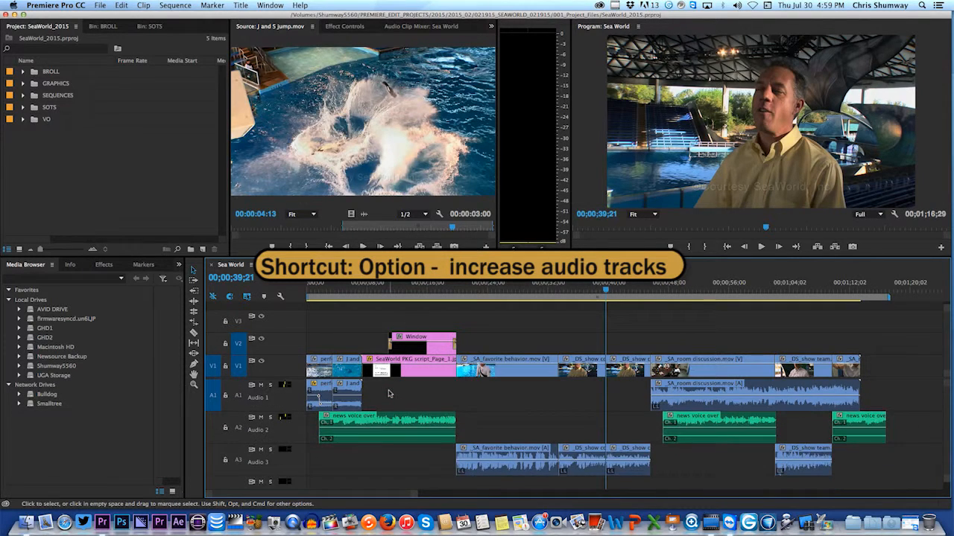
{"action": "key", "text": "alt+minus"}
{"action": "key", "text": "alt+minus"}
{"action": "key", "text": "alt+minus"}
{"action": "key", "text": "alt+minus"}
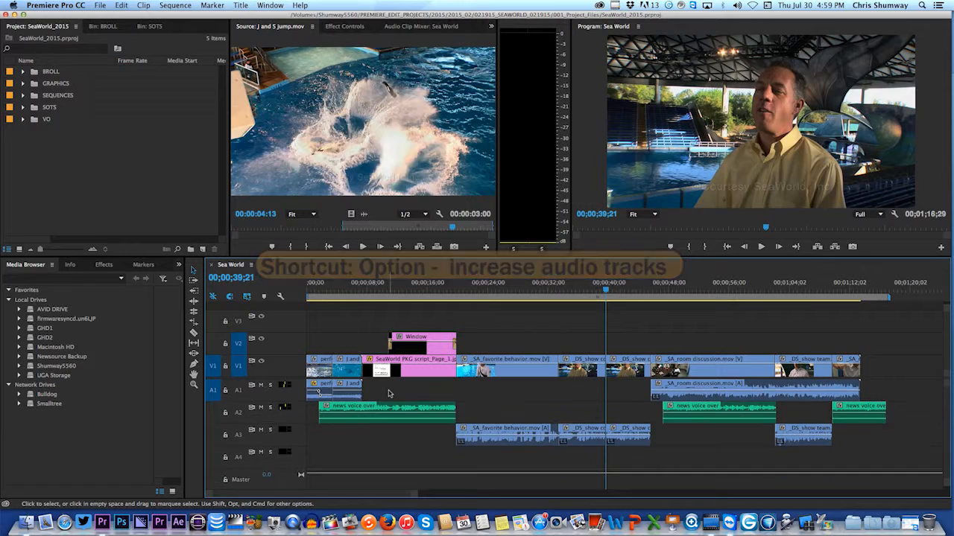
{"action": "key", "text": "alt+equal"}
{"action": "key", "text": "alt+equal"}
{"action": "key", "text": "alt+equal"}
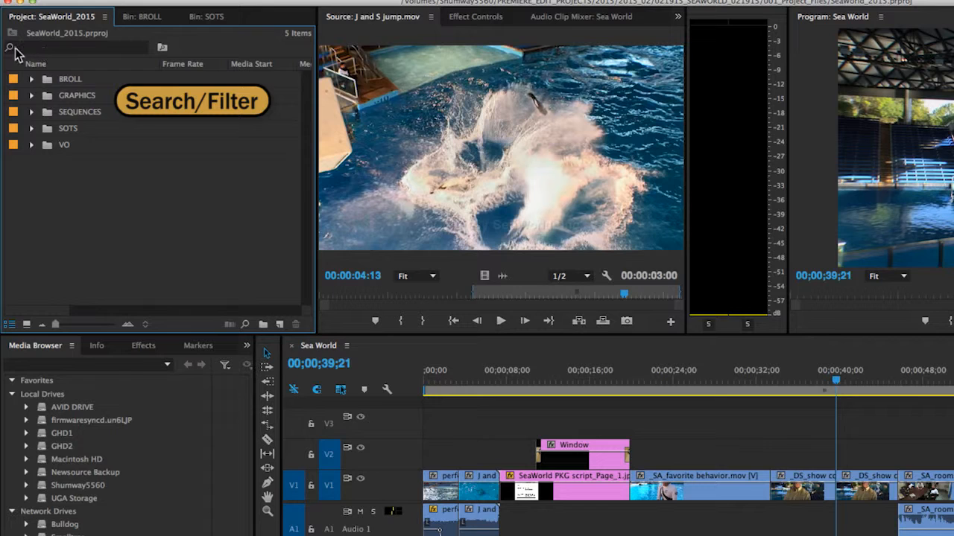
- Filter the project items by "spray" and clear the search text
{"action": "left_click", "coordinate": [11, 49]}
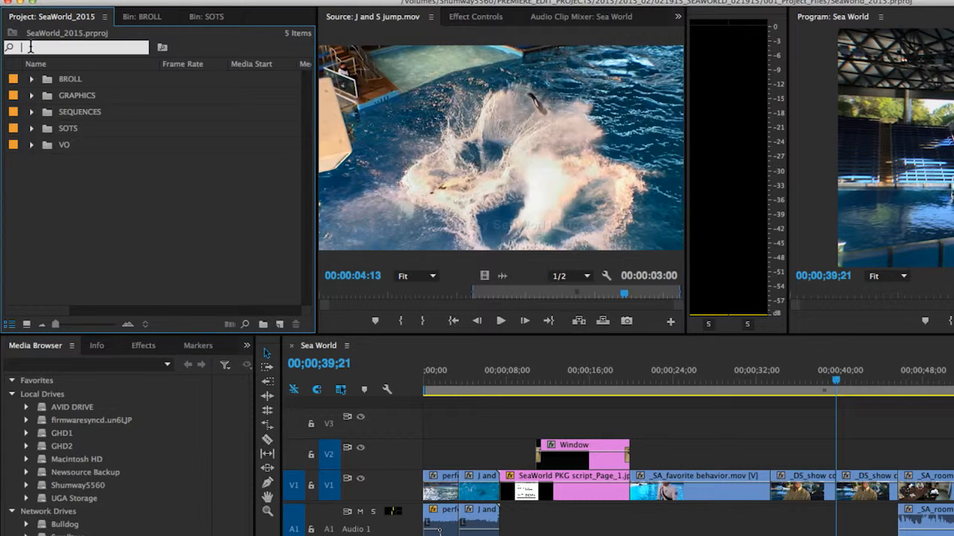
{"action": "type", "text": "spray"}
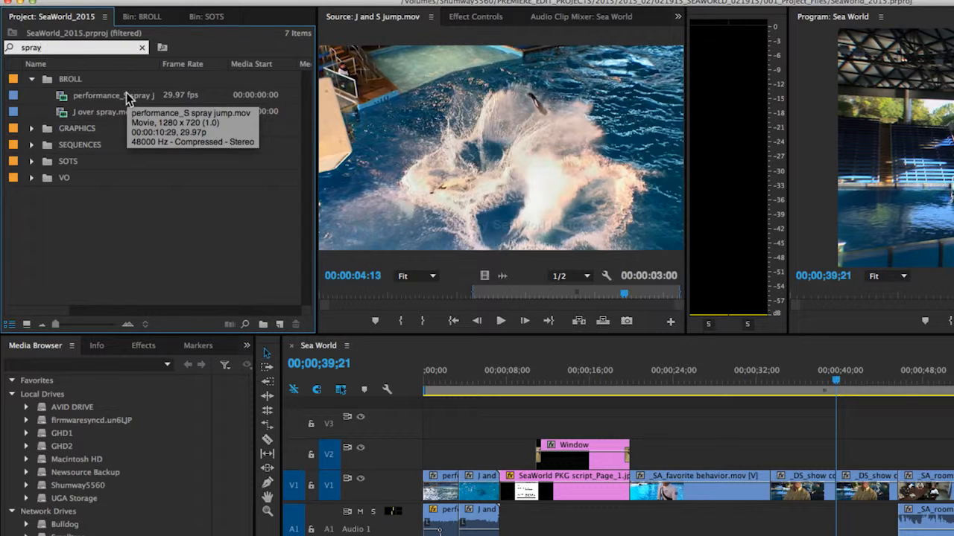
{"action": "key", "text": "BackSpace"}
{"action": "key", "text": "BackSpace"}
{"action": "key", "text": "BackSpace"}
{"action": "key", "text": "BackSpace"}
{"action": "key", "text": "BackSpace"}
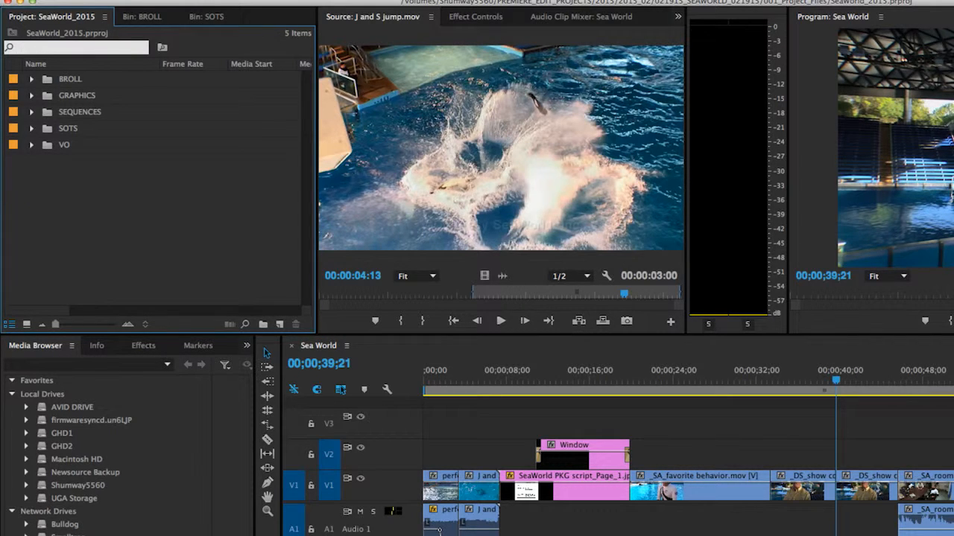
- Filter the project items by "voice" to select the news voice over clip in the VO bin, and clear the filter
{"action": "type", "text": "voice"}
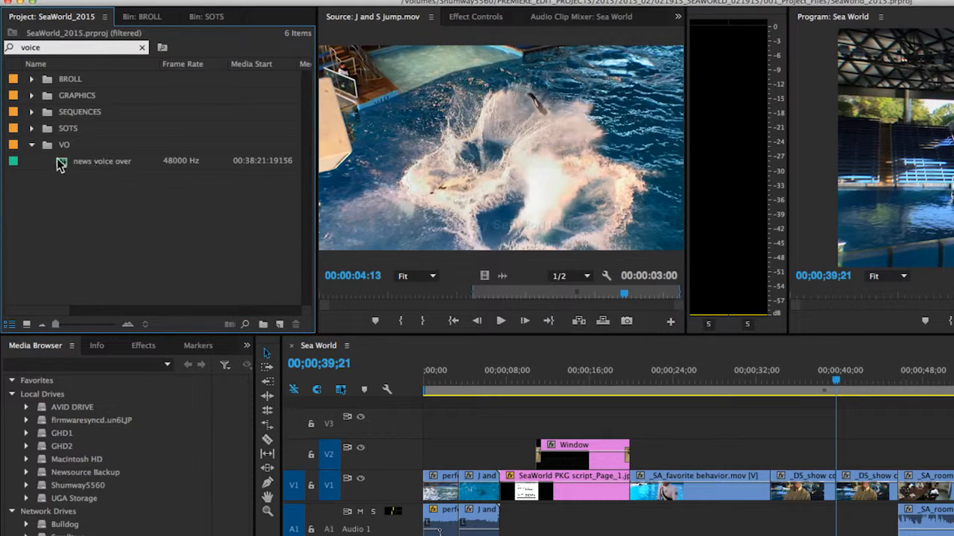
{"action": "left_click", "coordinate": [62, 163]}
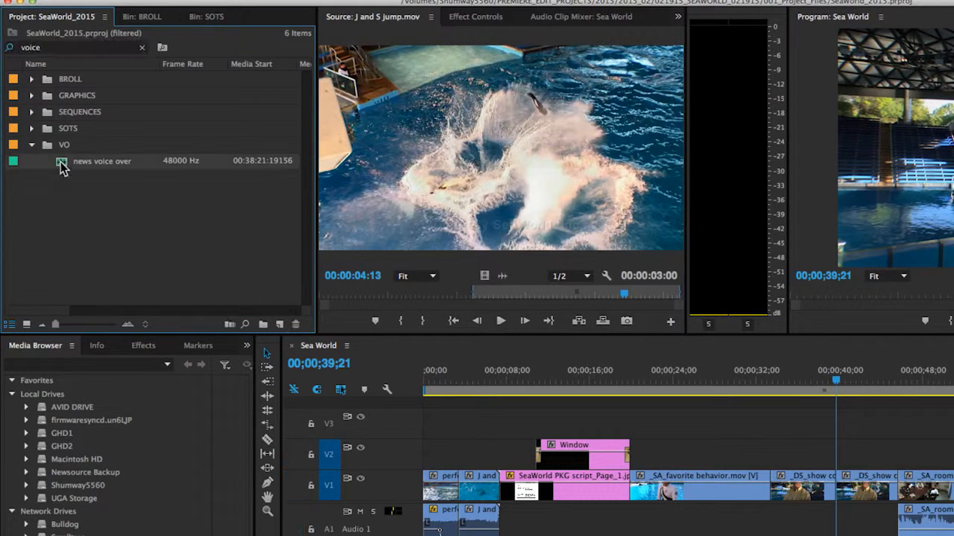
{"action": "left_click", "coordinate": [143, 48]}
{"action": "left_click", "coordinate": [53, 49]}
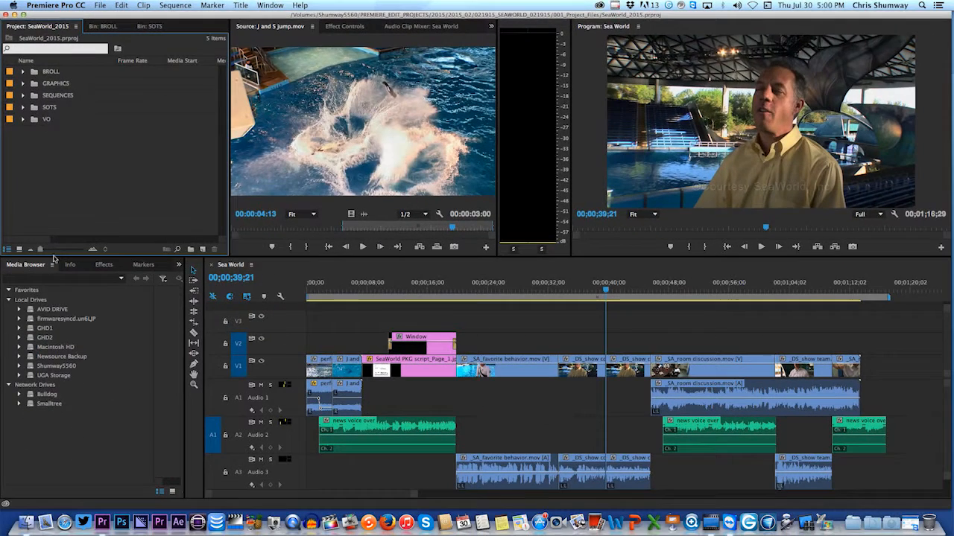
- Look at the Media Browser's recent directories and bring up the Effects list
{"action": "left_click", "coordinate": [53, 278]}
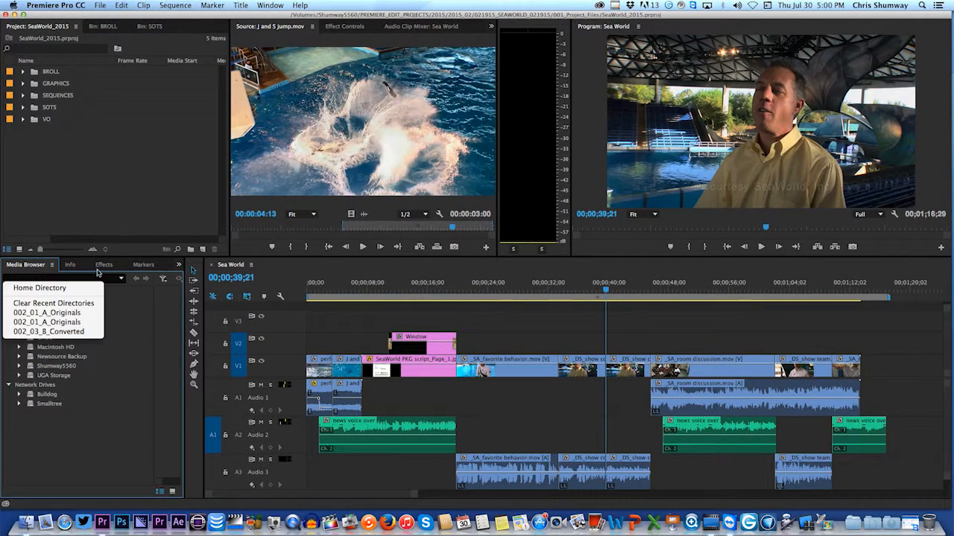
{"action": "left_click", "coordinate": [85, 267]}
{"action": "left_click", "coordinate": [75, 266]}
{"action": "left_click", "coordinate": [104, 265]}
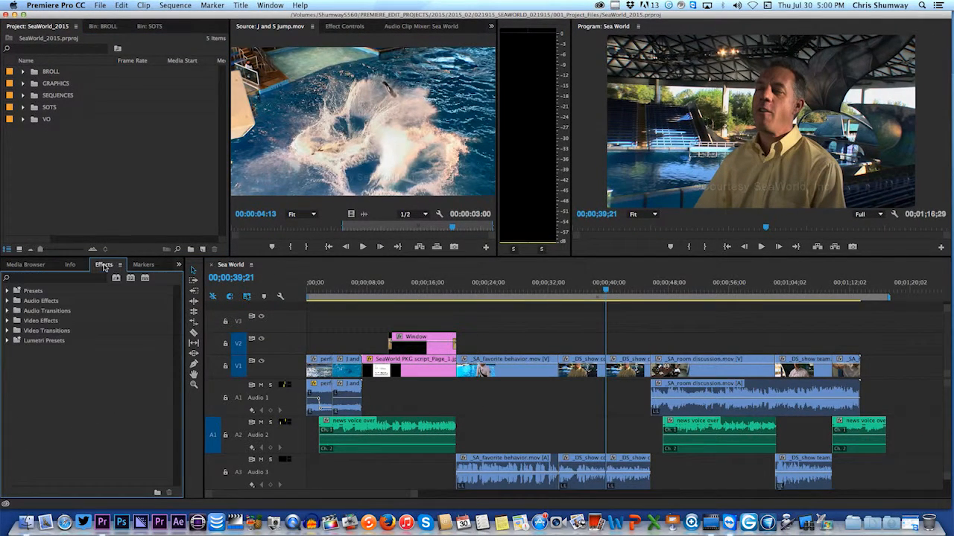
- Examine the Video Transitions, Video Effects and Audio Transitions folders of the effects list, and collapse them again
{"action": "left_click", "coordinate": [8, 330]}
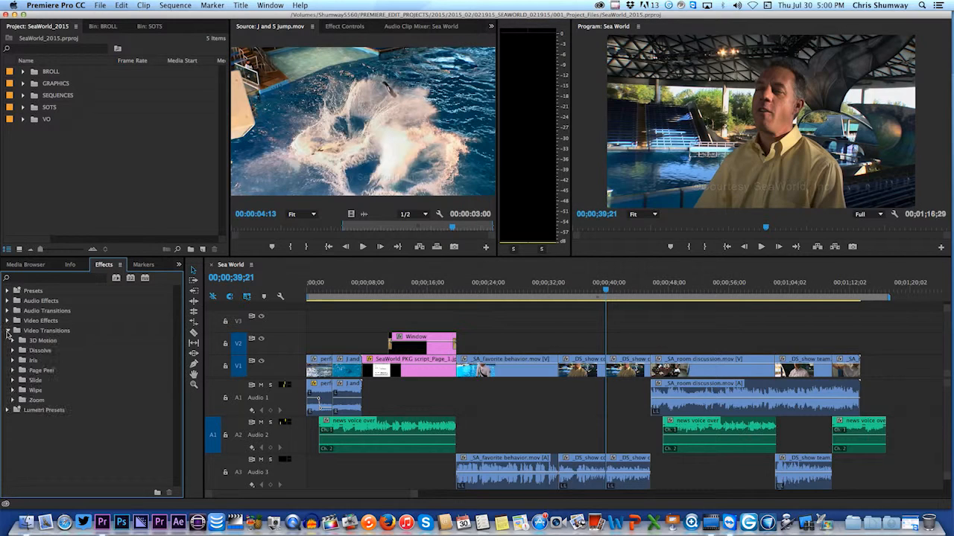
{"action": "left_click", "coordinate": [7, 321]}
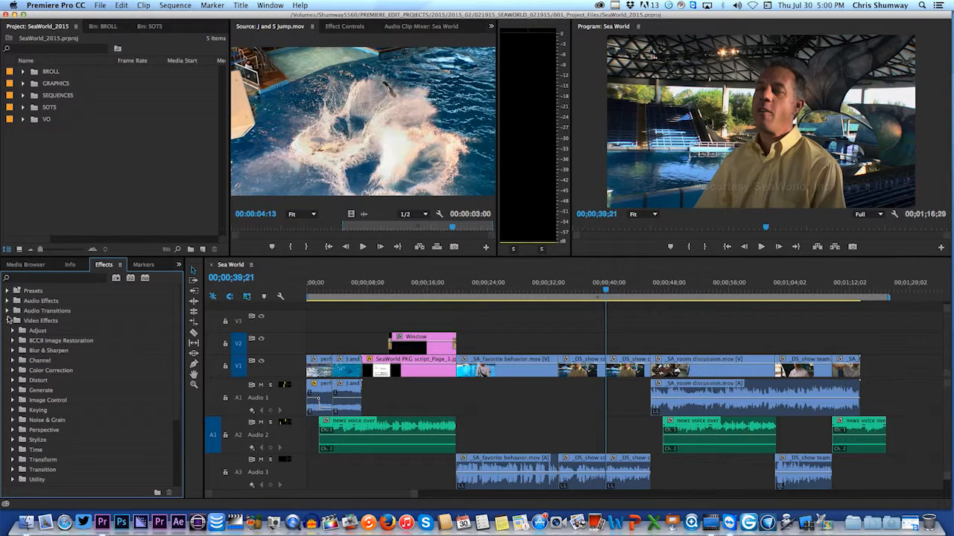
{"action": "left_click", "coordinate": [8, 311]}
{"action": "left_click", "coordinate": [8, 331]}
{"action": "left_click", "coordinate": [7, 311]}
{"action": "left_click", "coordinate": [7, 322]}
{"action": "left_click", "coordinate": [8, 321]}
{"action": "left_click", "coordinate": [8, 331]}
- Search the effects for "auto color" and select the Auto Color effect in the Adjust folder of Video Effects
{"action": "left_click", "coordinate": [31, 277]}
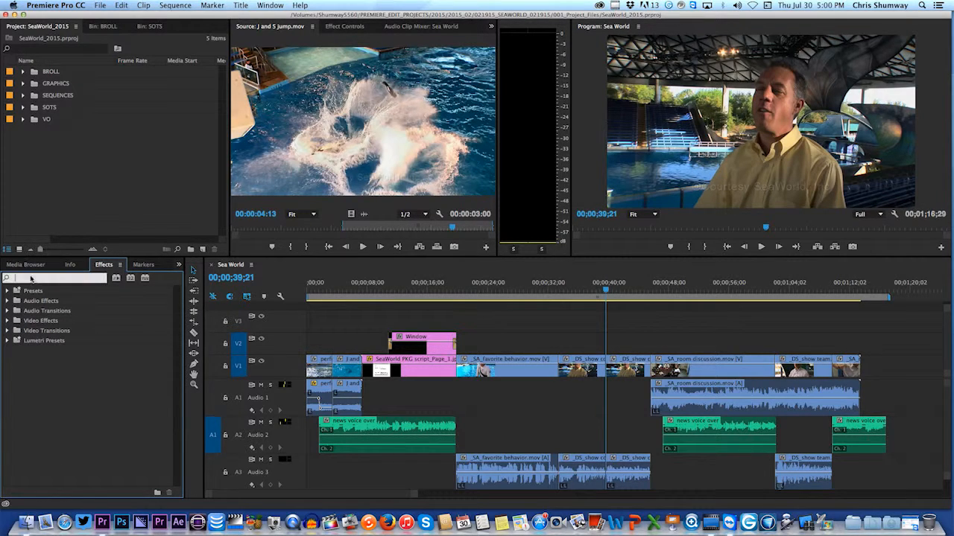
{"action": "type", "text": "au"}
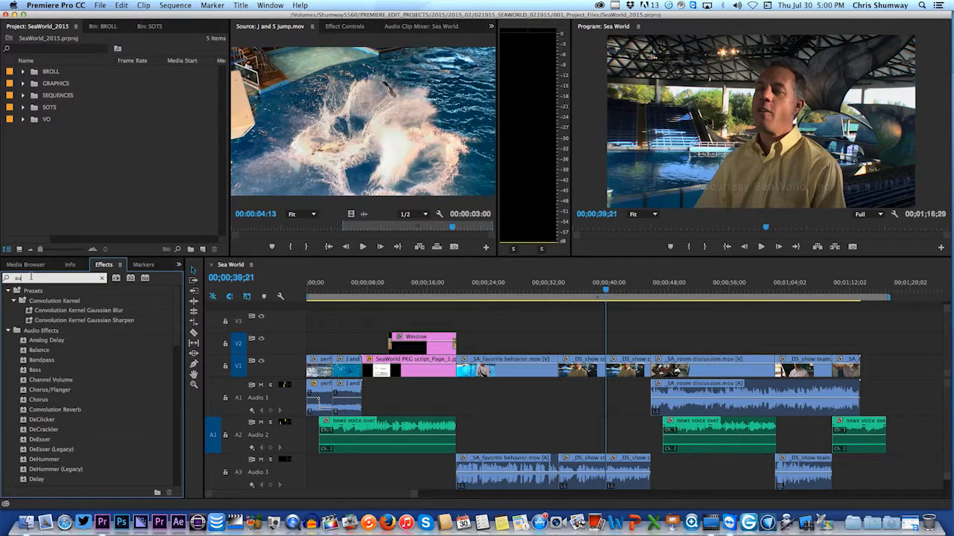
{"action": "type", "text": "to color"}
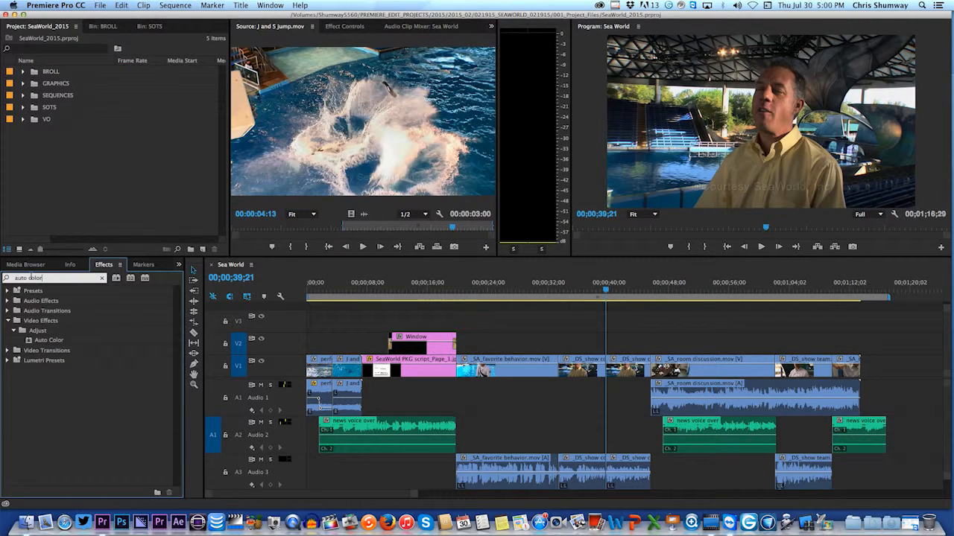
{"action": "left_click", "coordinate": [34, 342]}
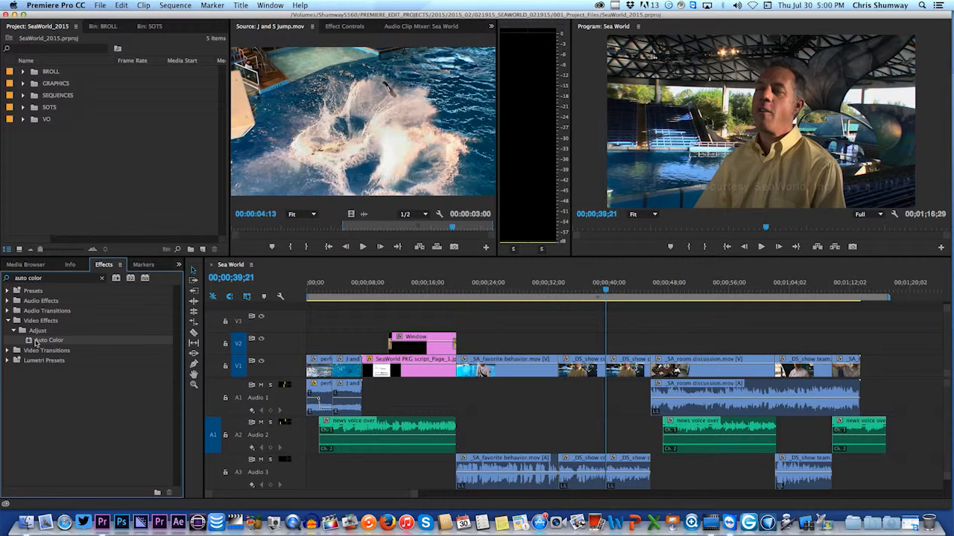